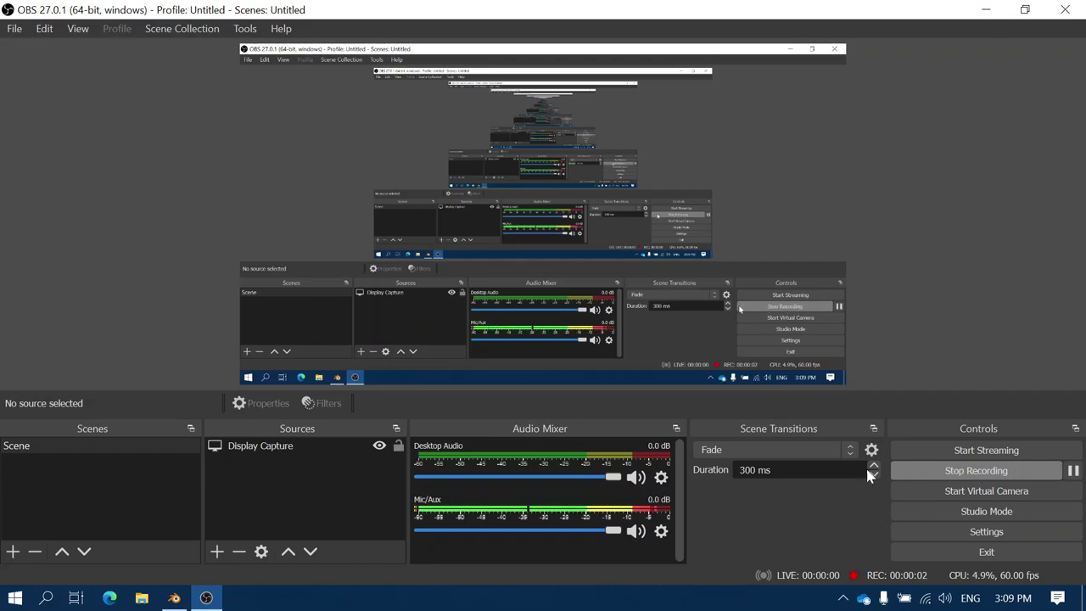
Step: Minimise OBS Studio so the Blender default scene is in front
click(217, 599)
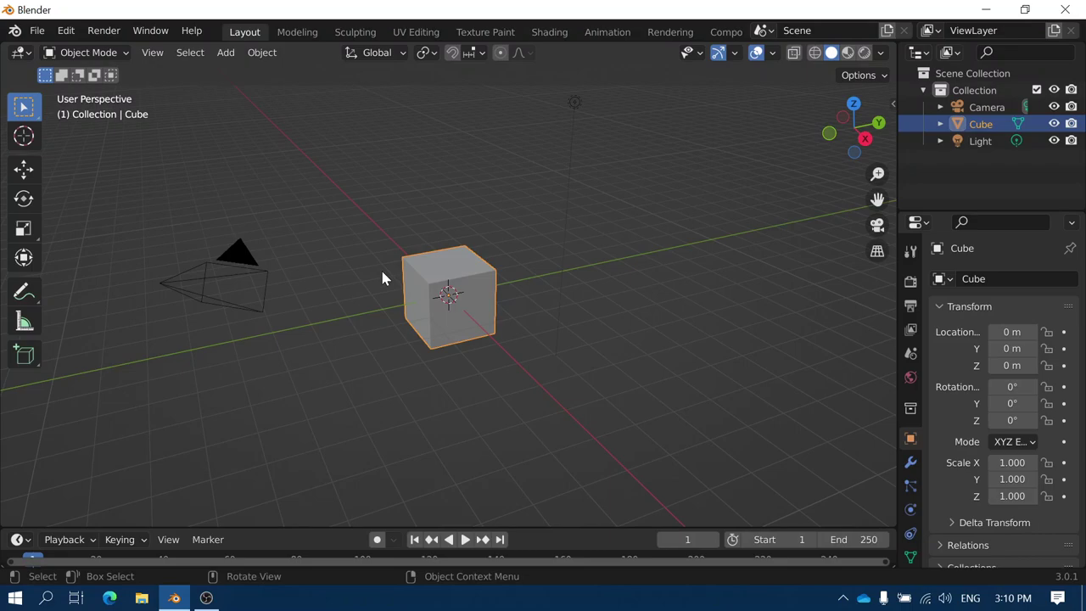
Step: Delete the default cube and add a mesh cylinder at the origin
key(x)
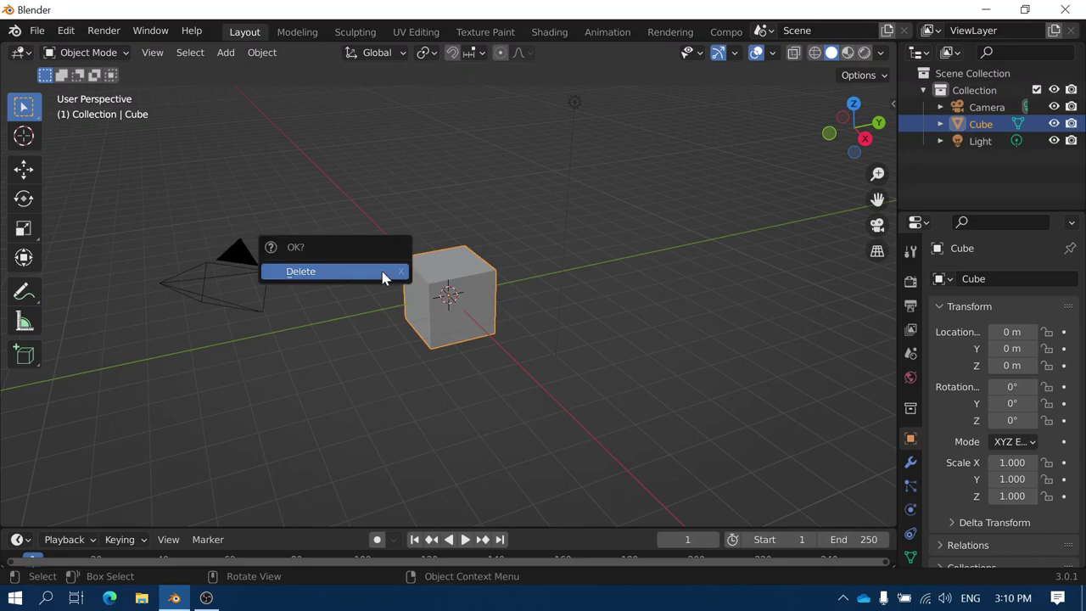
click(316, 274)
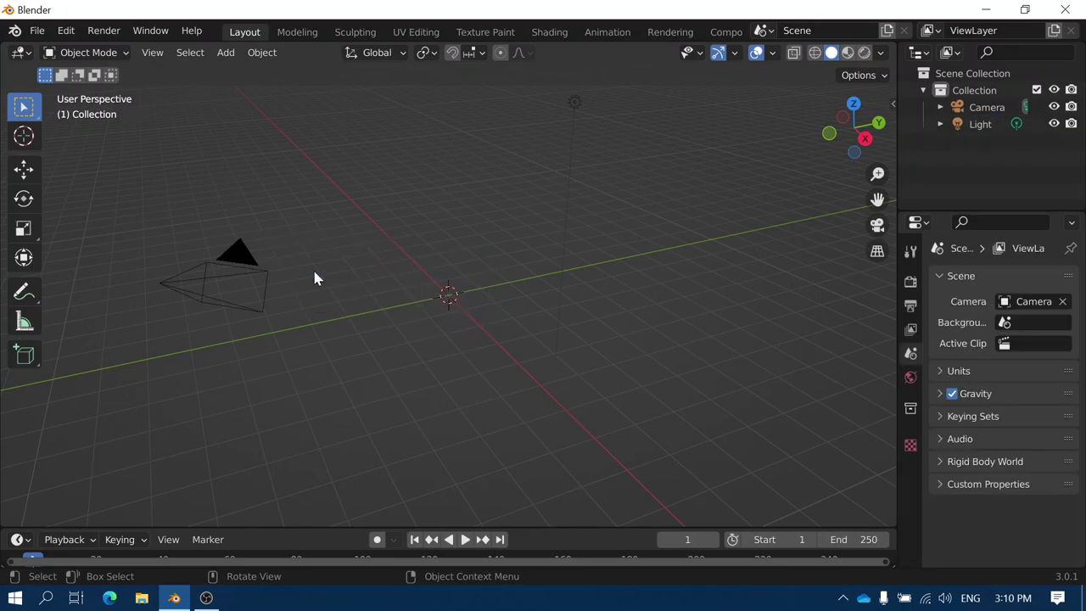
click(226, 54)
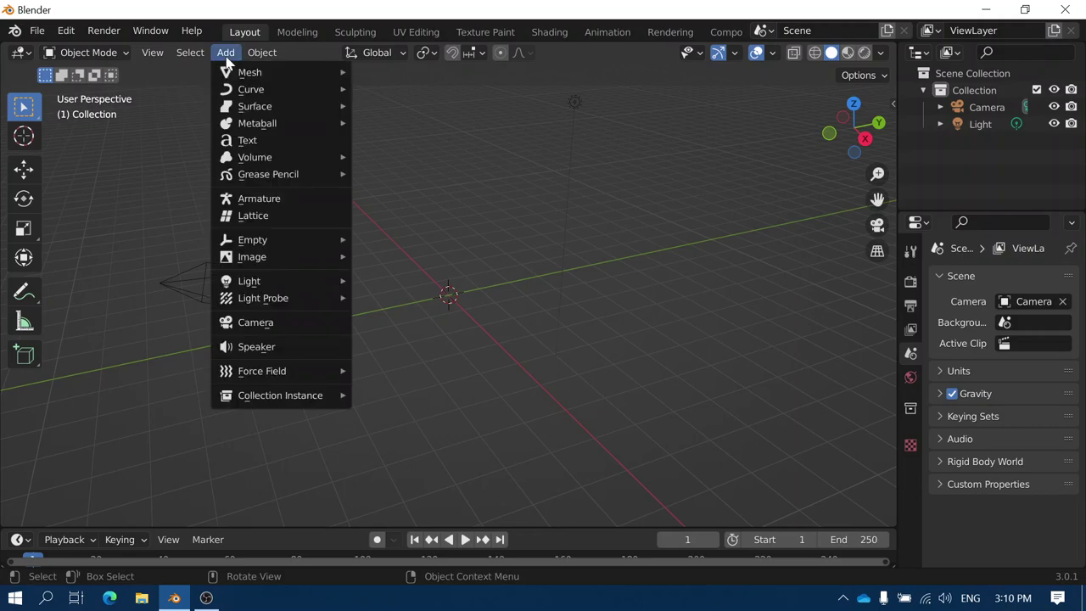
mouse_move(254, 72)
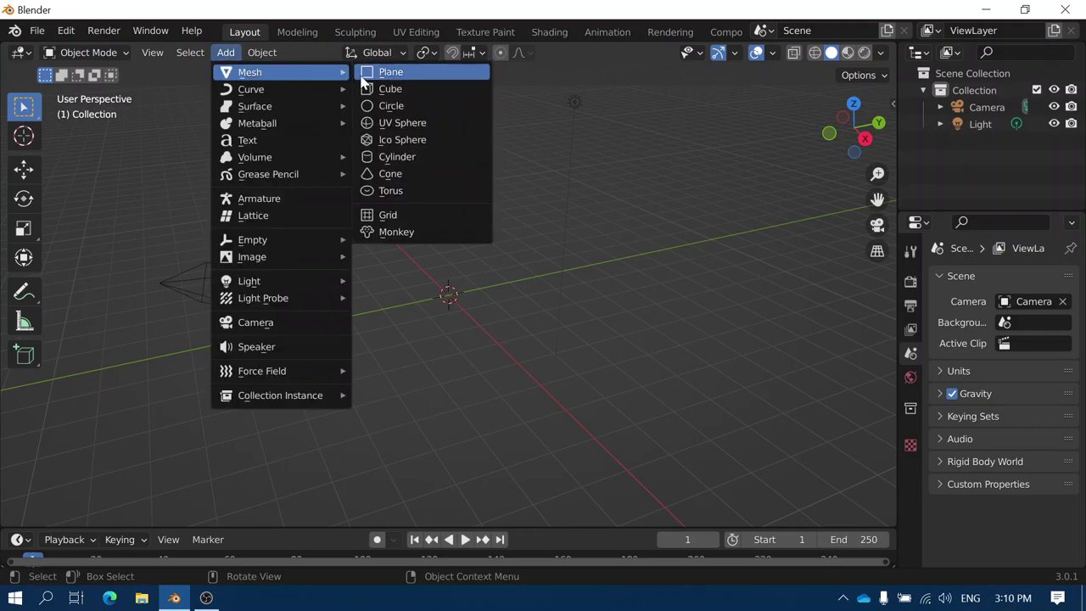
click(415, 157)
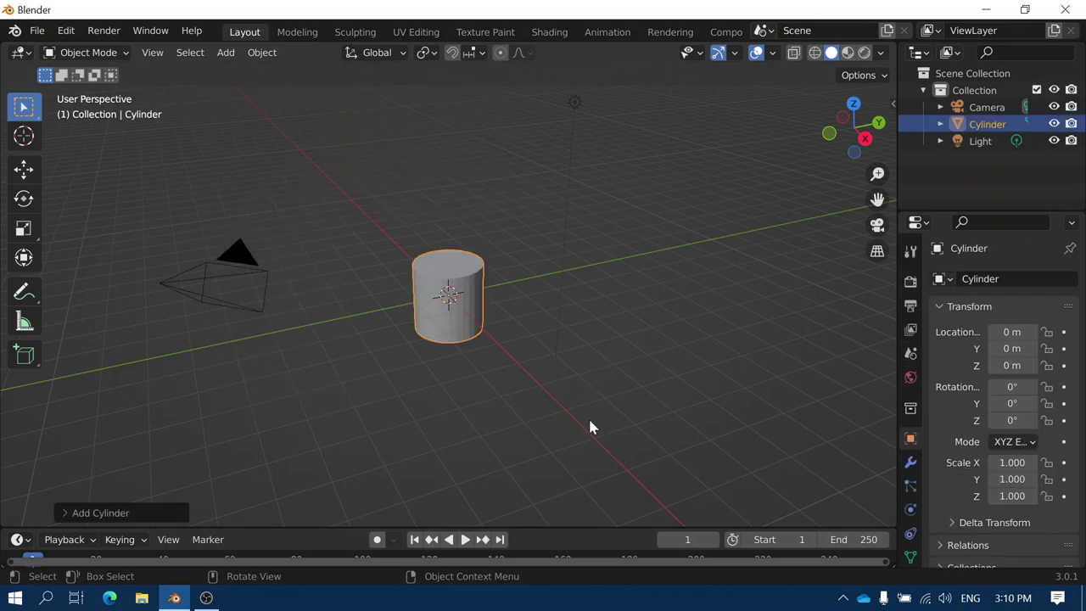
scroll(463, 395, up, 5)
Step: Squash the cylinder to 0.182 in Z, then scale it uniformly to 1.924 wide
middle_drag(585, 408, 604, 439)
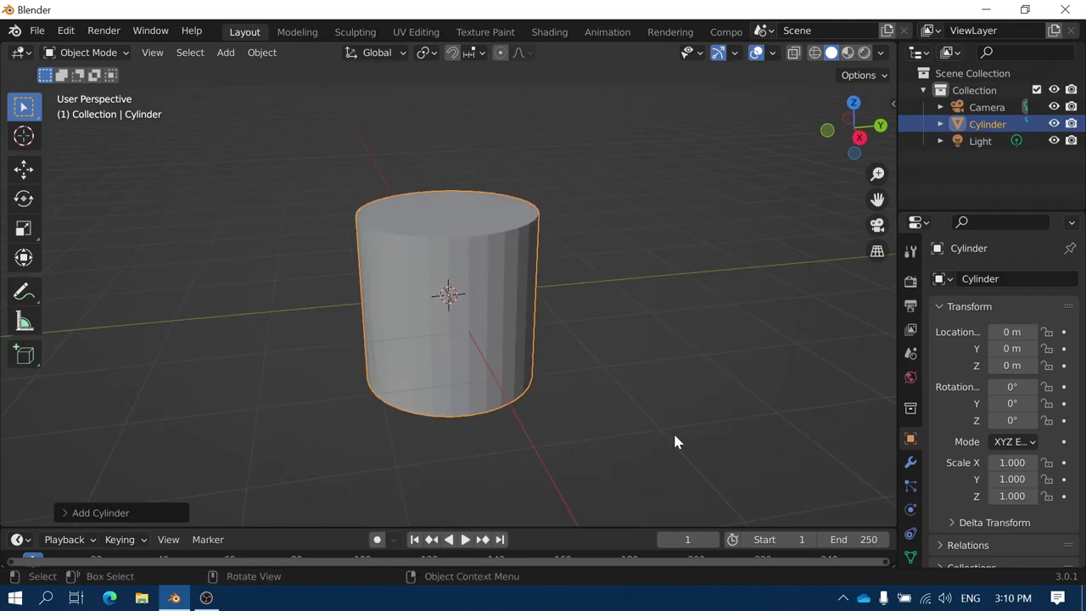
key(s)
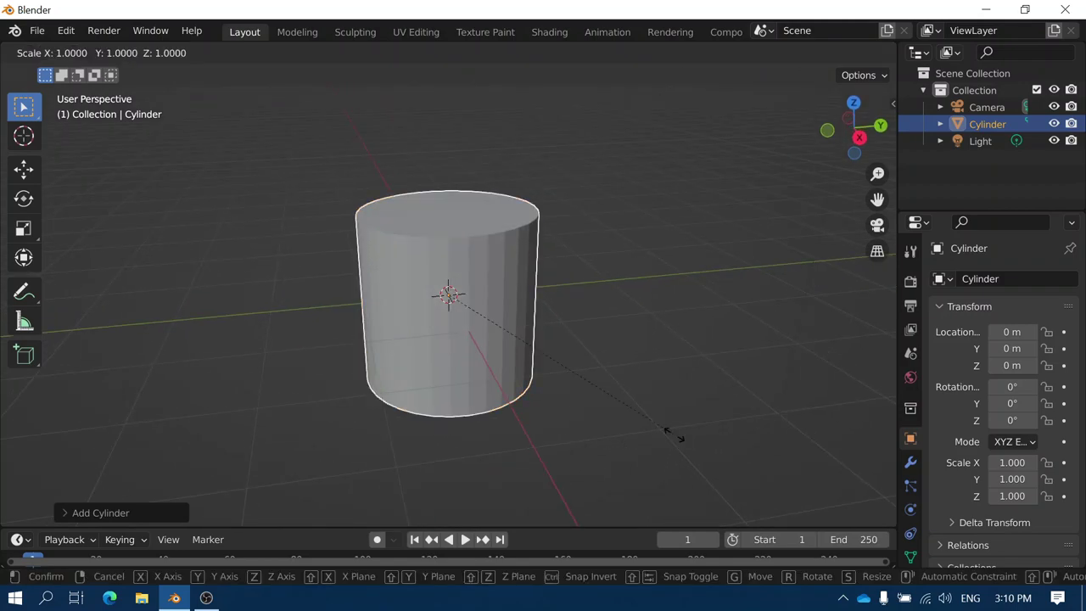
key(z)
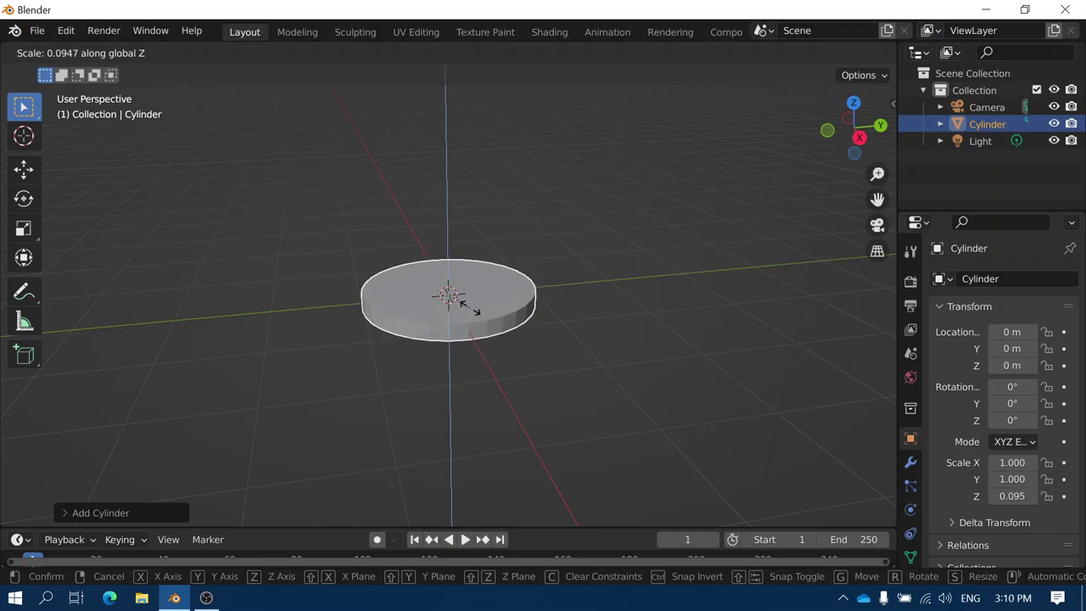
click(471, 312)
mouse_move(547, 404)
middle_down()
mouse_move(543, 322)
mouse_move(528, 393)
mouse_move(540, 399)
mouse_move(545, 381)
mouse_move(536, 419)
middle_up()
key(s)
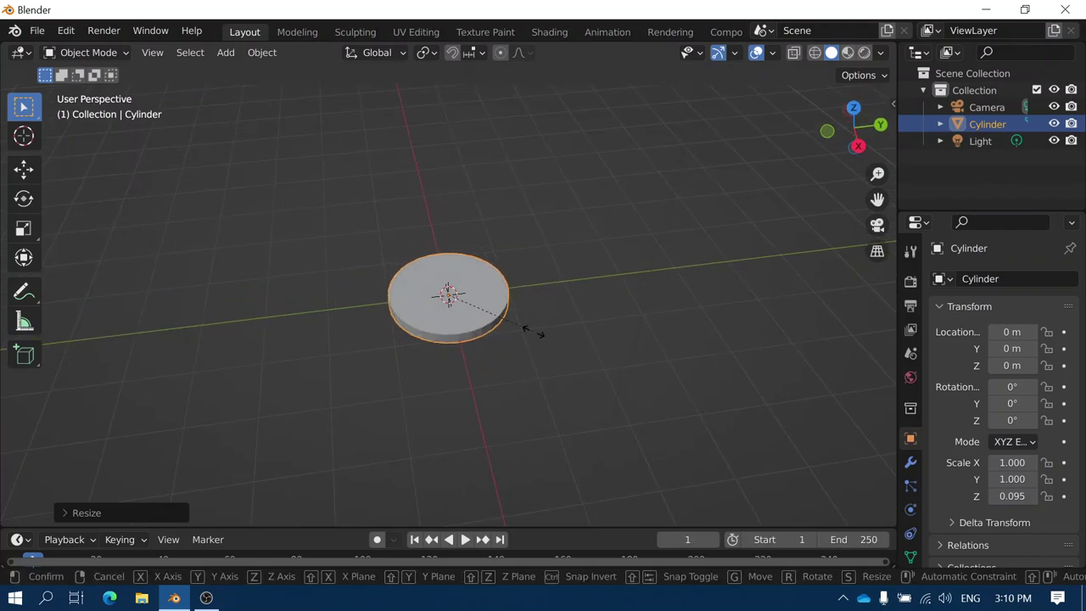
click(612, 360)
middle_drag(540, 438, 544, 408)
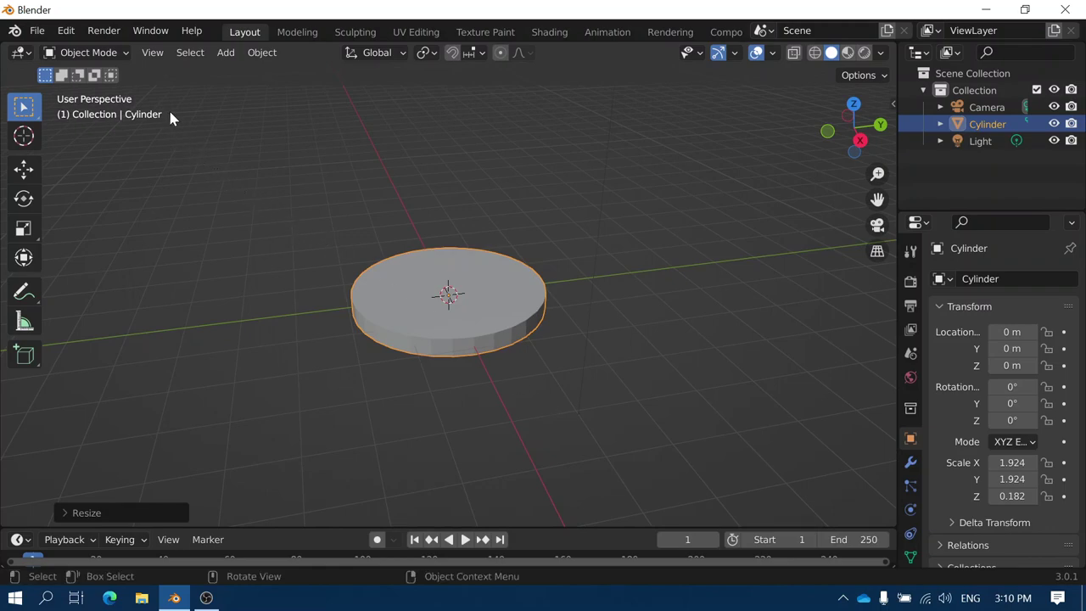
Step: Enter Edit Mode with face select and select only the disc's top face
click(113, 53)
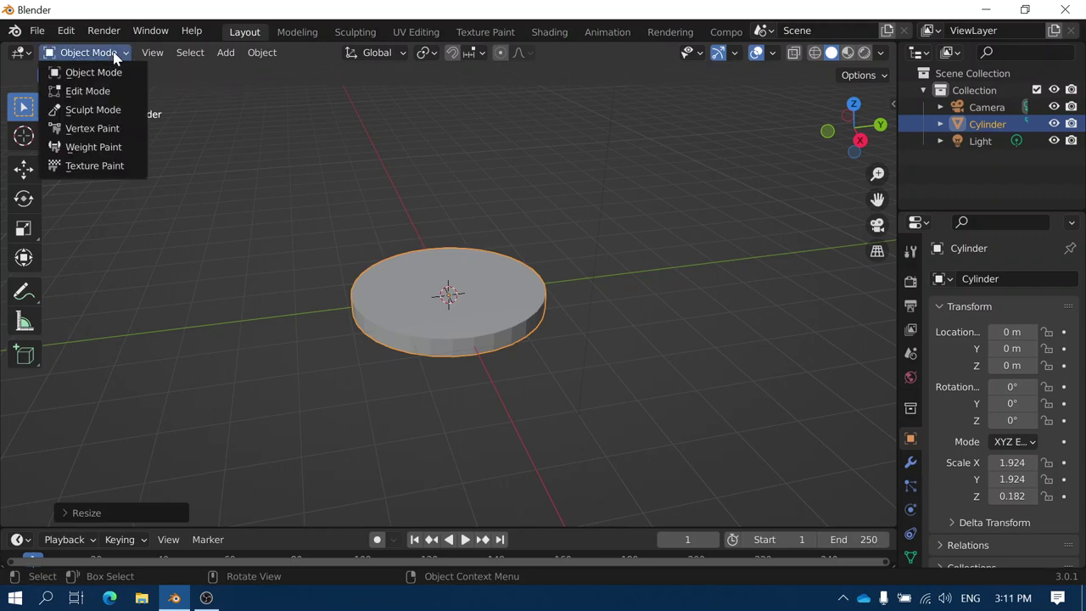
click(95, 92)
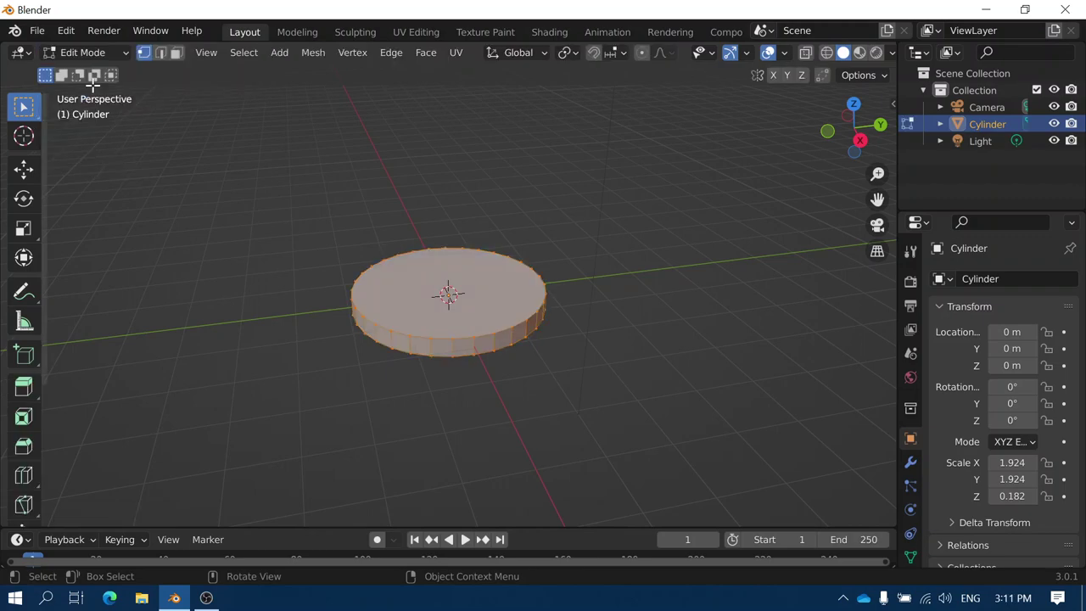
click(176, 53)
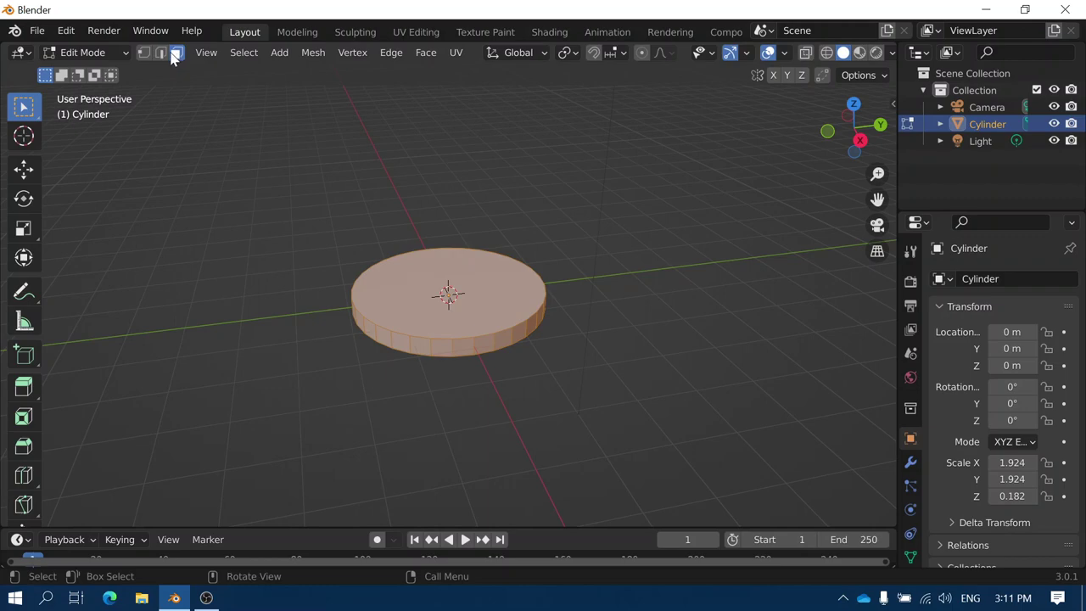
click(418, 292)
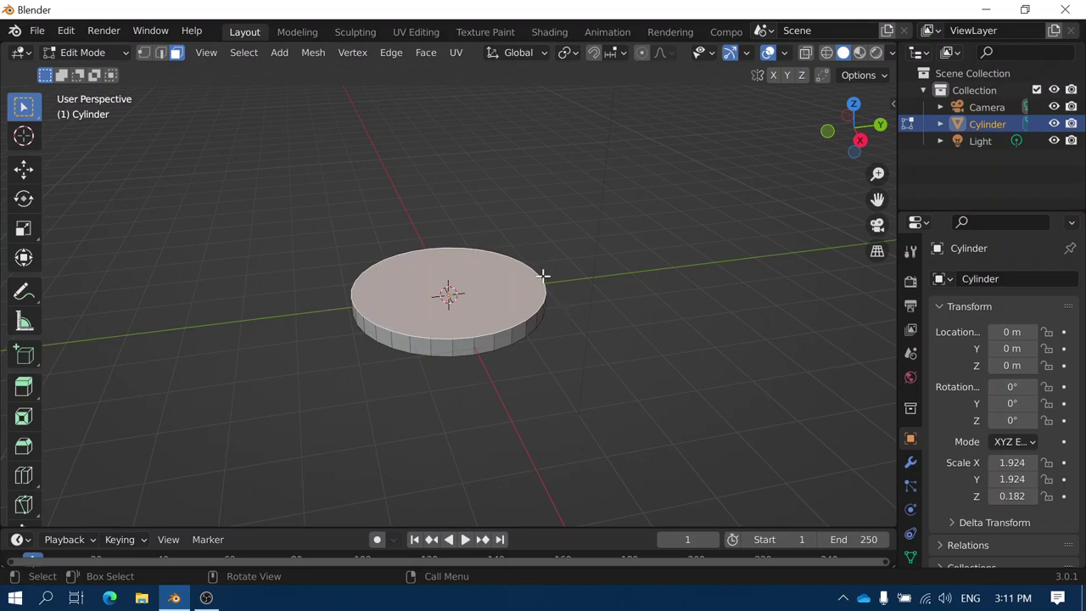
middle_drag(533, 410, 496, 389)
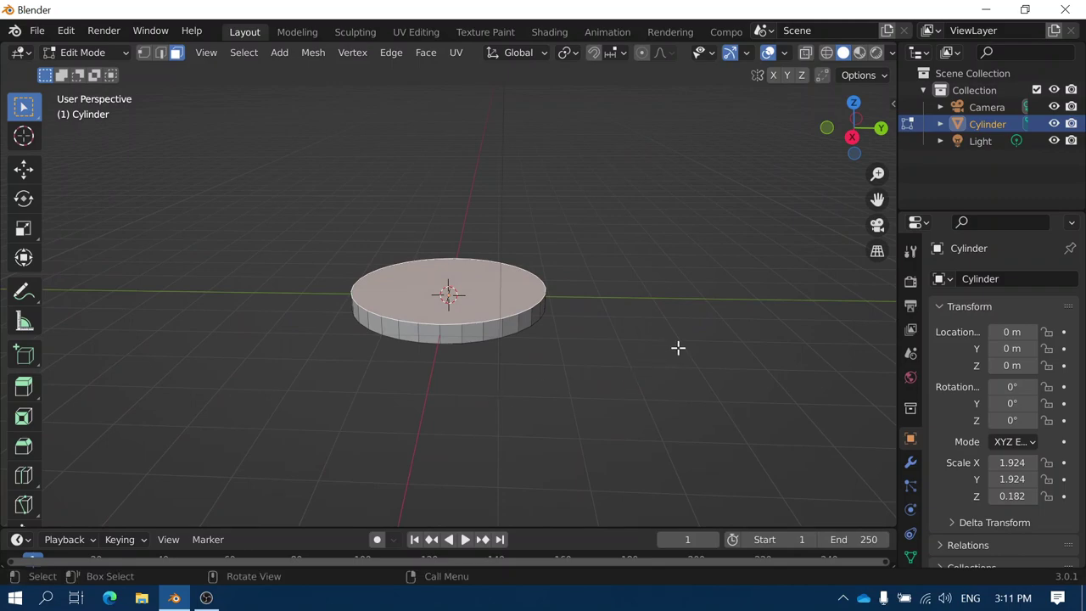
Step: Inset the top face, extrude it up about 0.36 m, and shrink it slightly to taper
key(i)
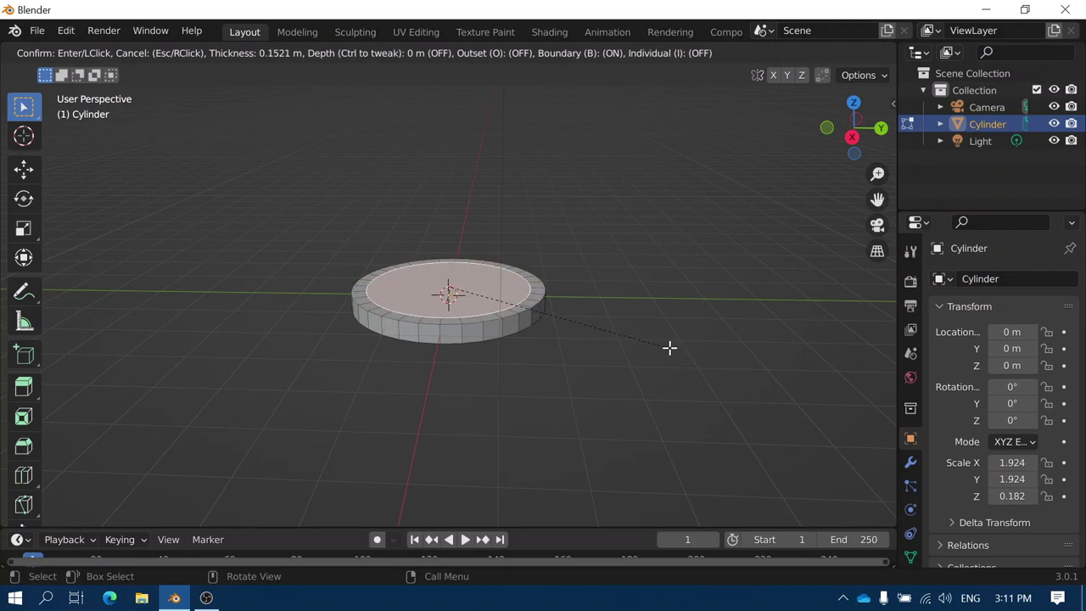
click(670, 347)
mouse_move(610, 357)
middle_down()
mouse_move(601, 429)
mouse_move(616, 439)
mouse_move(591, 351)
middle_up()
key(e)
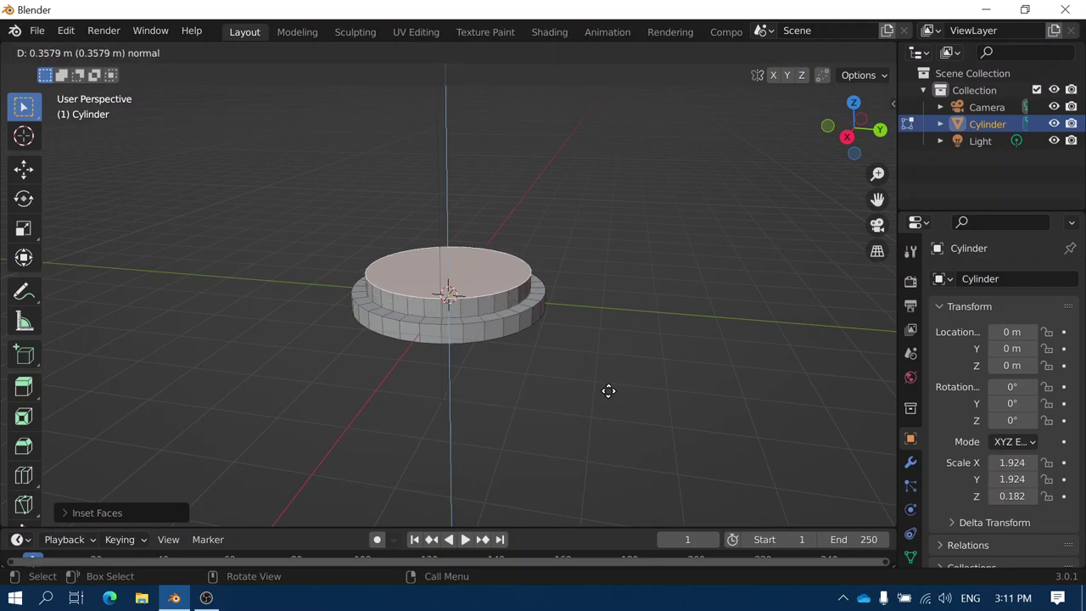
click(608, 390)
middle_drag(608, 393, 636, 418)
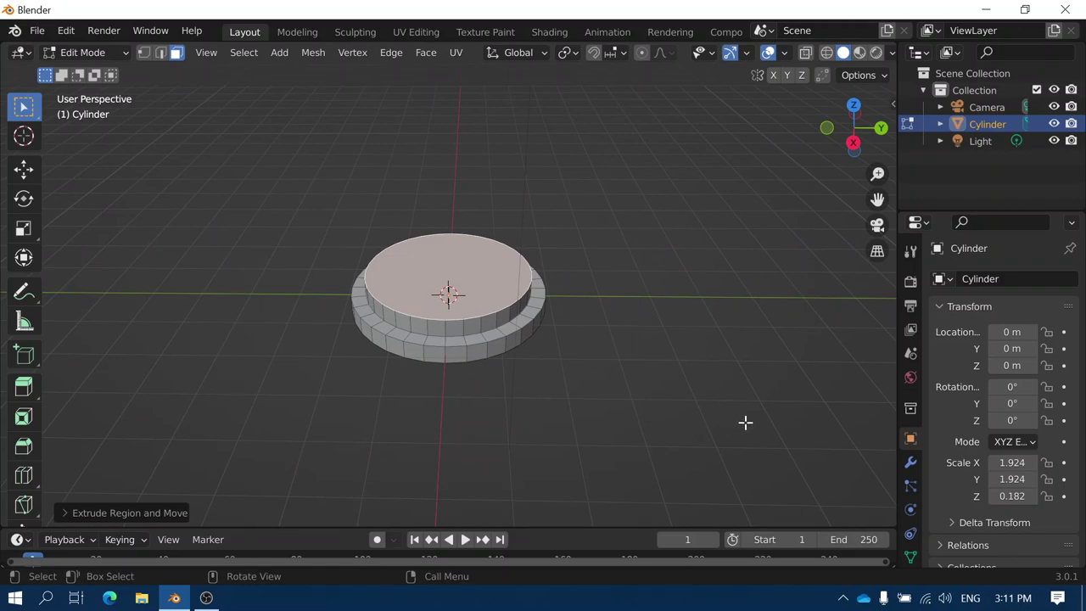
key(s)
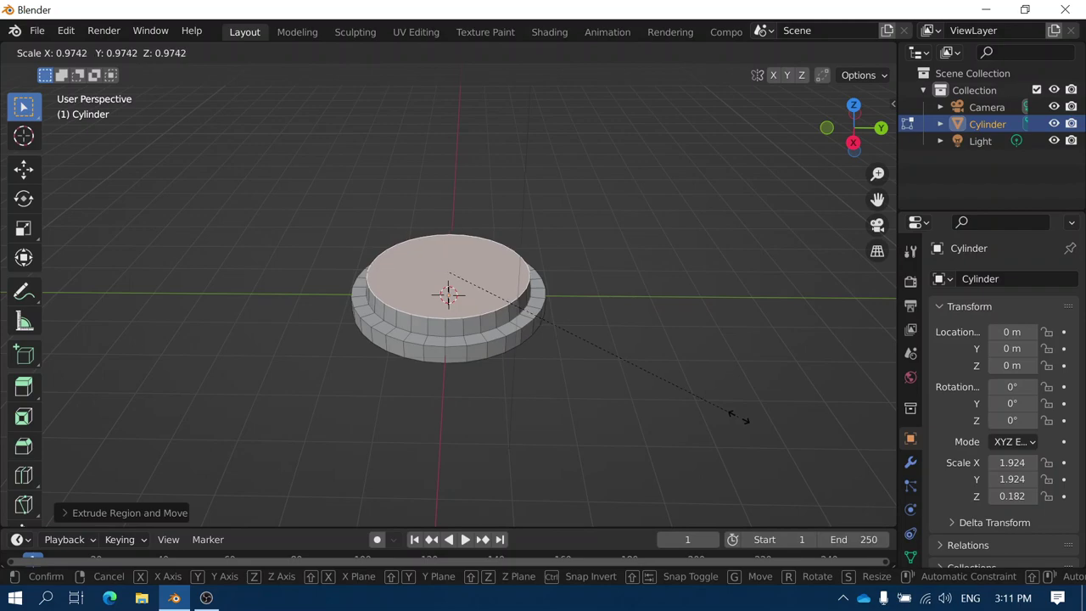
click(722, 410)
middle_drag(707, 402, 683, 421)
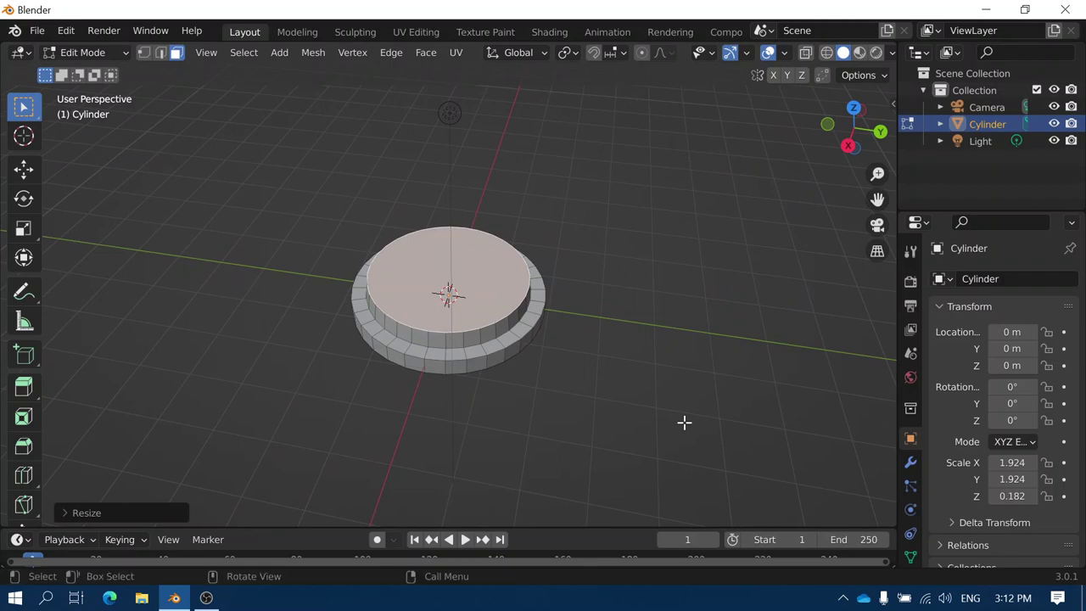
Step: Inset the raised top again and push the inner face down to sink the centre
key(i)
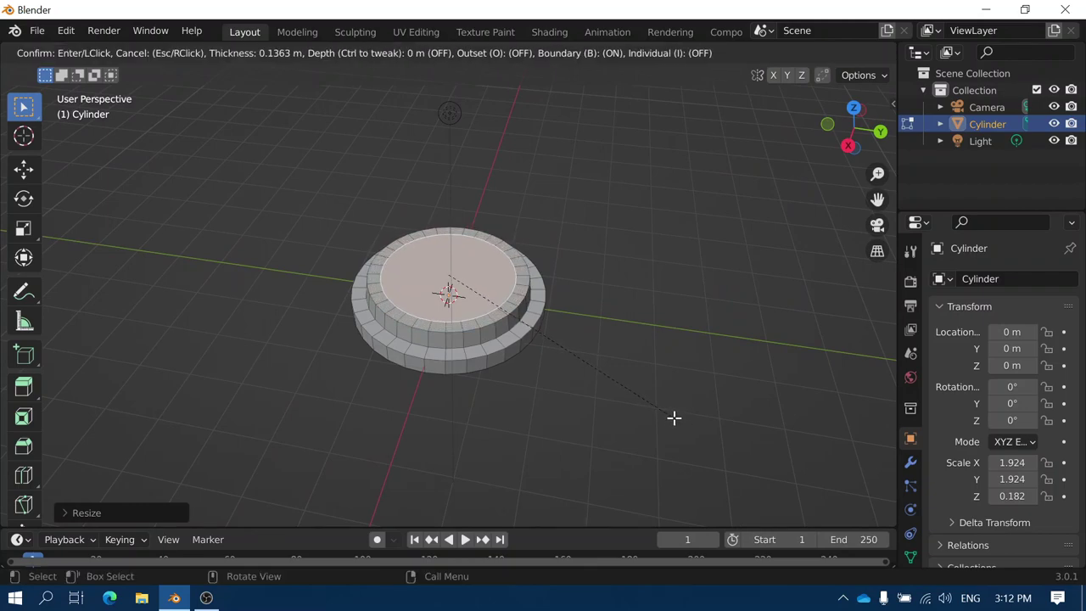
click(673, 417)
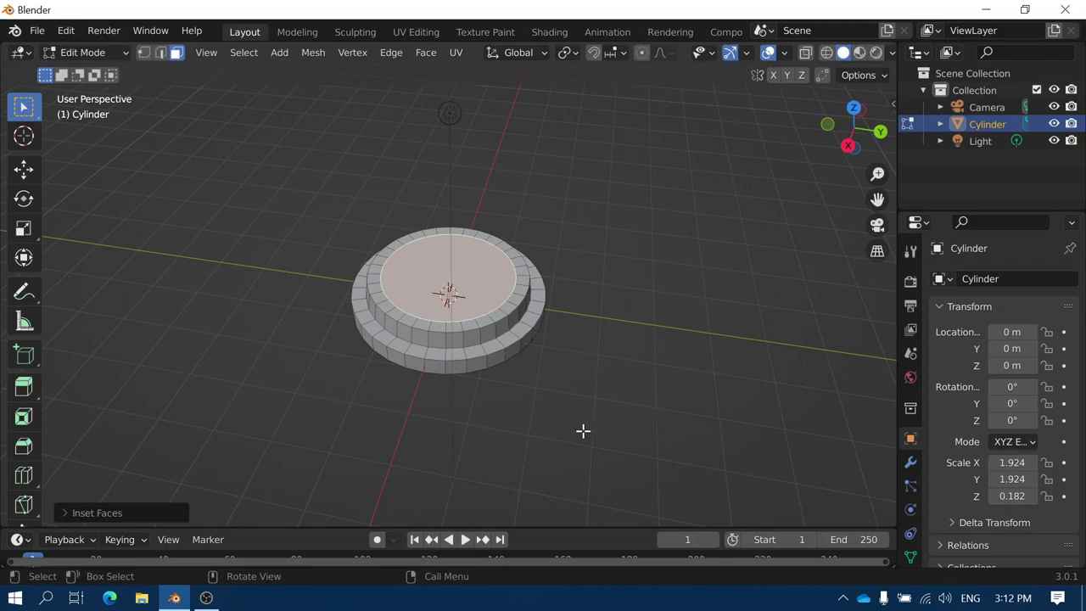
key(e)
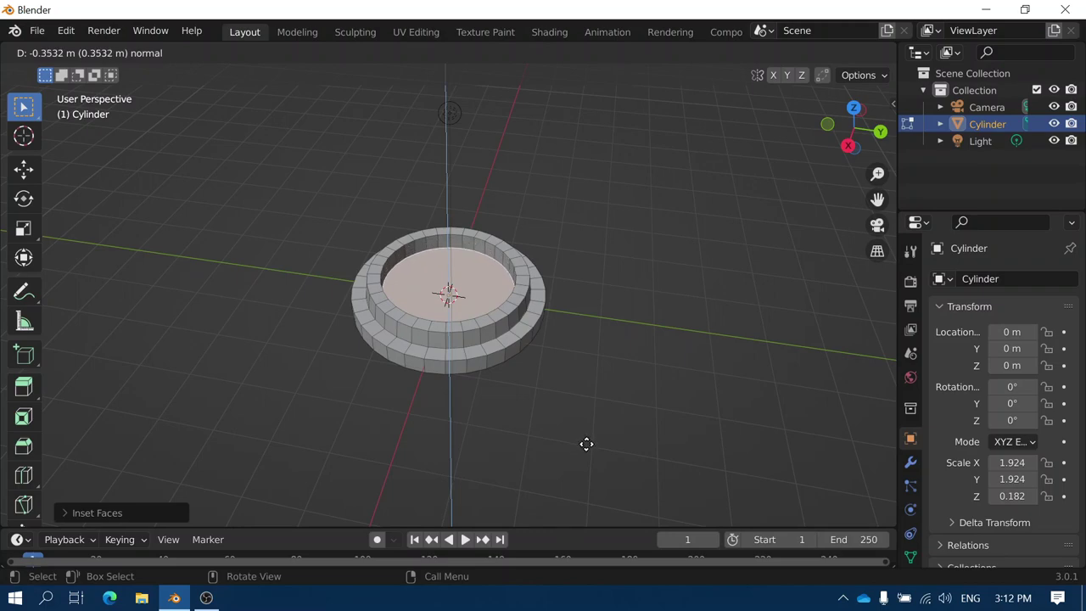
click(586, 444)
middle_drag(589, 460, 503, 441)
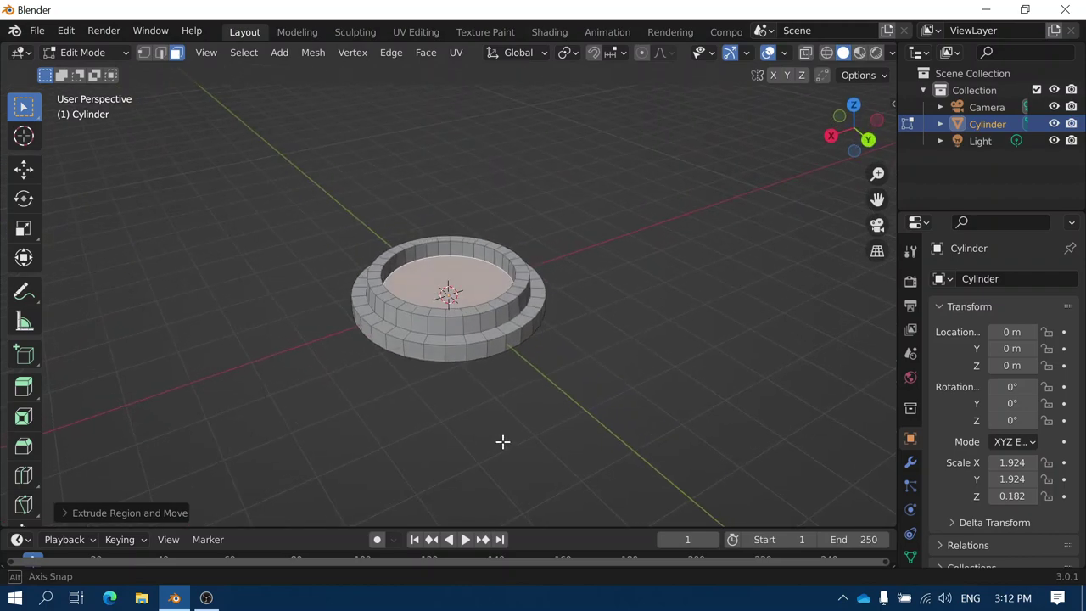
Step: Shrink the sunken inner floor slightly
key(s)
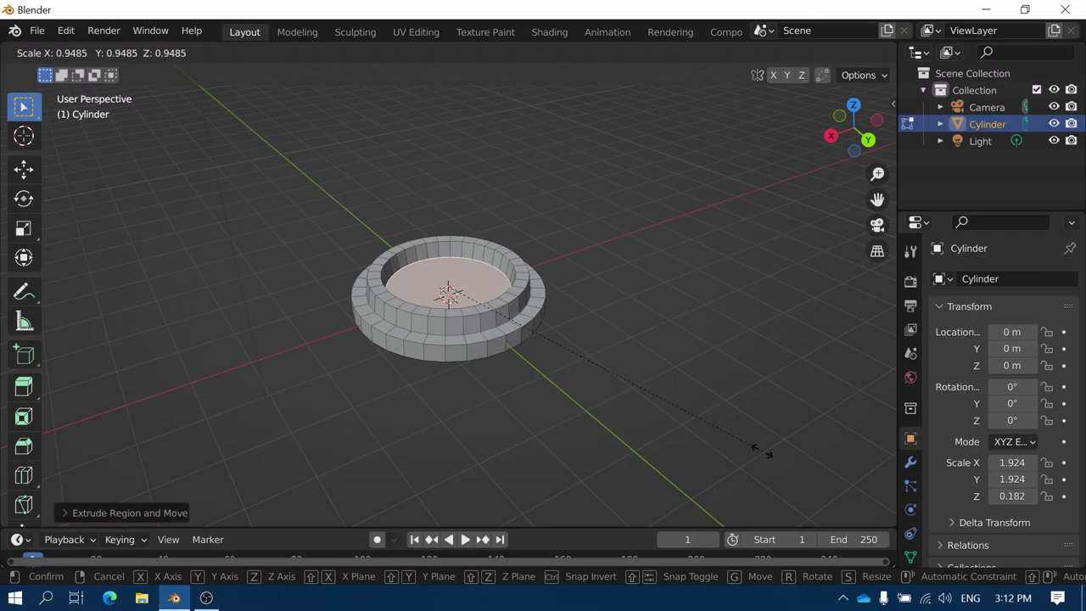
click(758, 449)
middle_drag(611, 412, 477, 266)
Step: Select the disc's bottom face and inset it, leaving a narrow ring
click(426, 277)
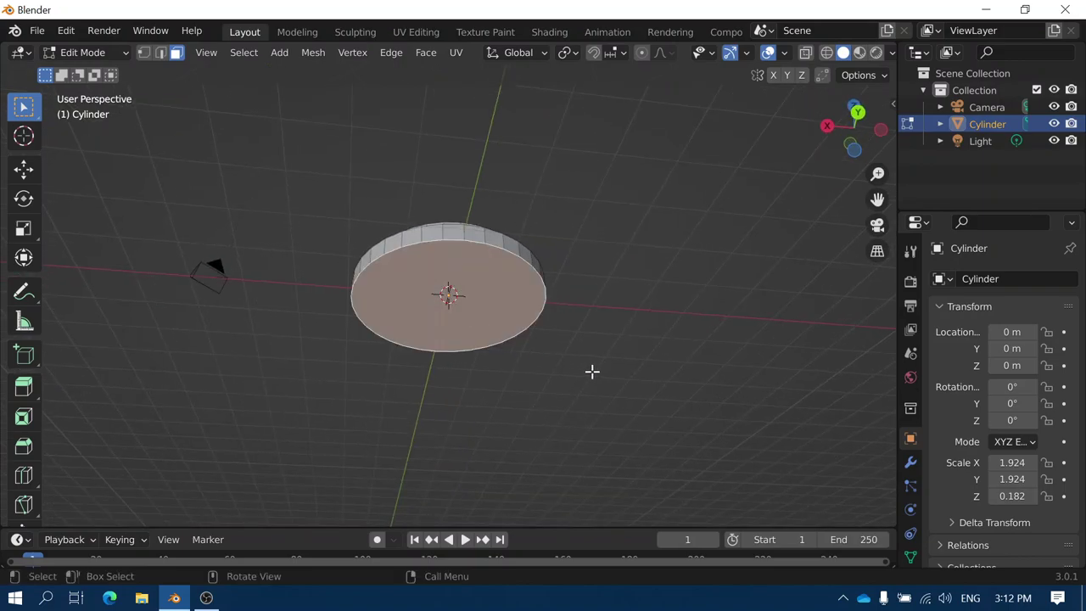
key(i)
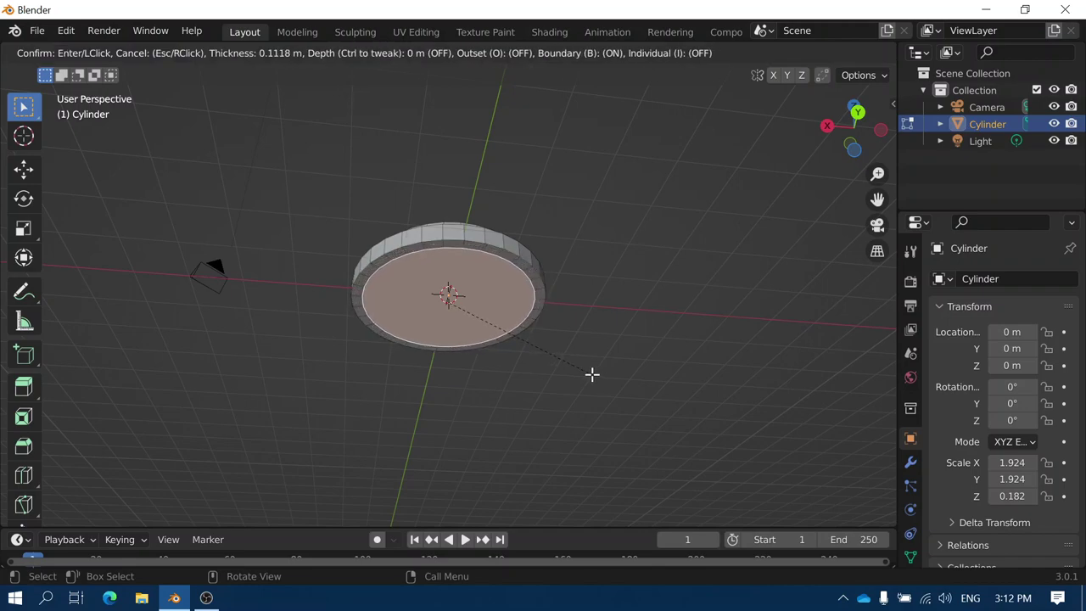
click(591, 373)
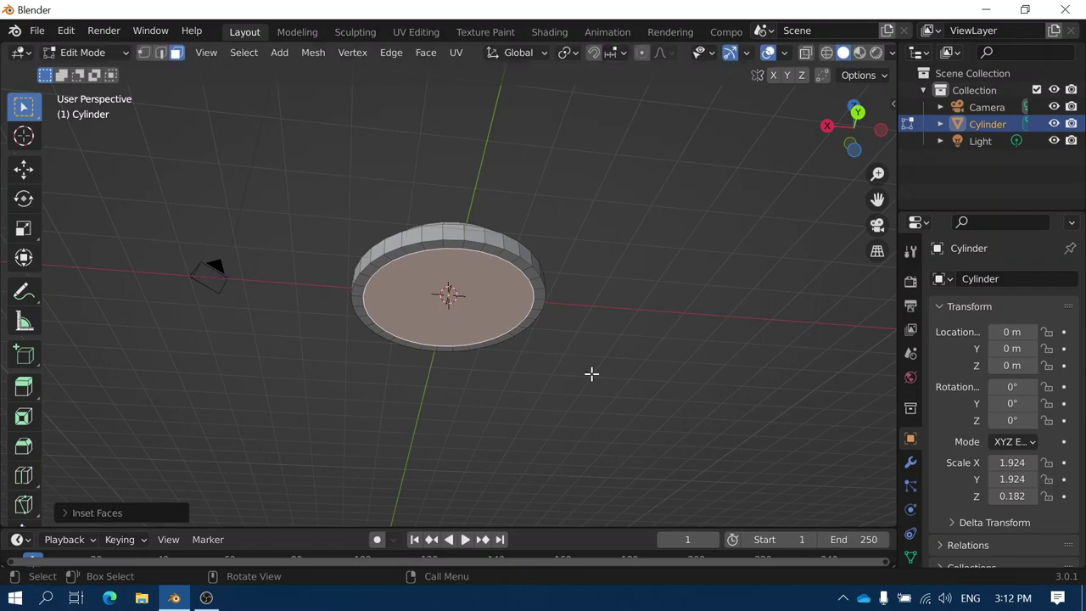
middle_drag(503, 336, 493, 401)
Step: Extrude the inner bottom face far downward and scale its end to about 0.71
scroll(493, 402, down, 1)
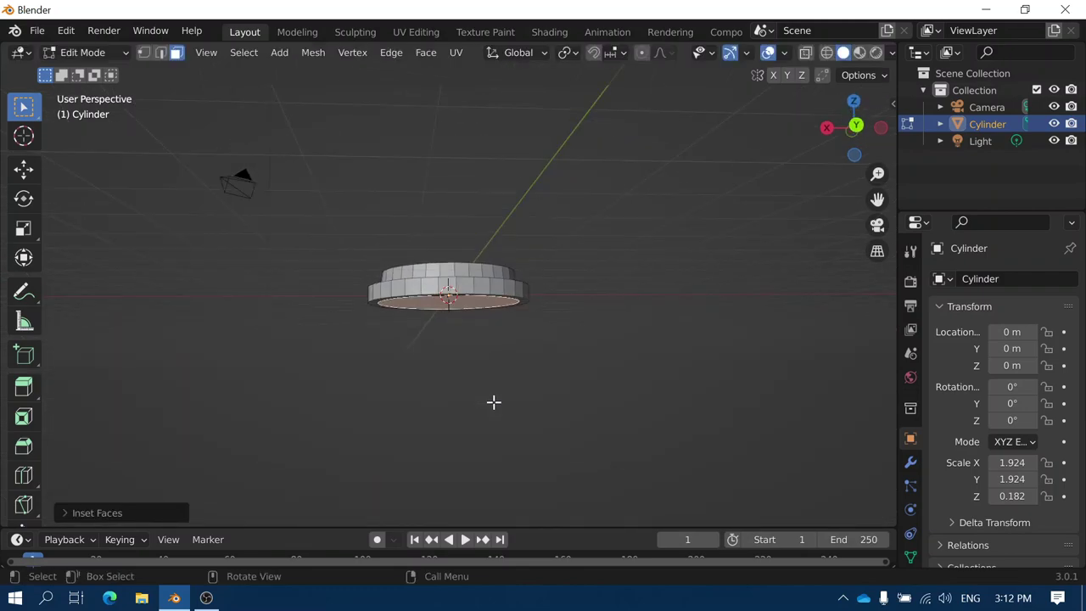
key(e)
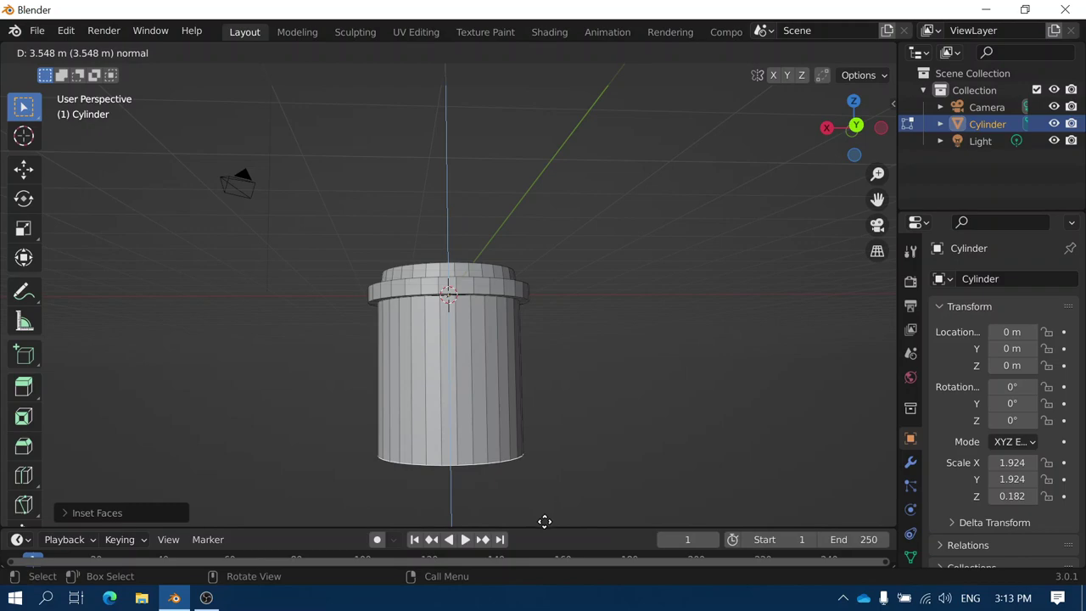
click(544, 523)
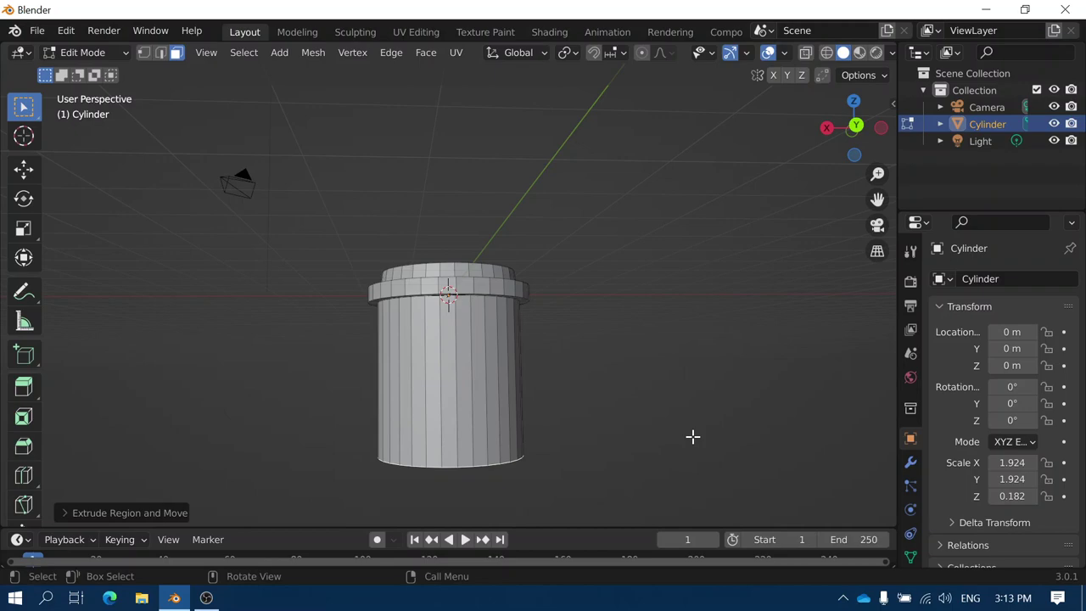
key(s)
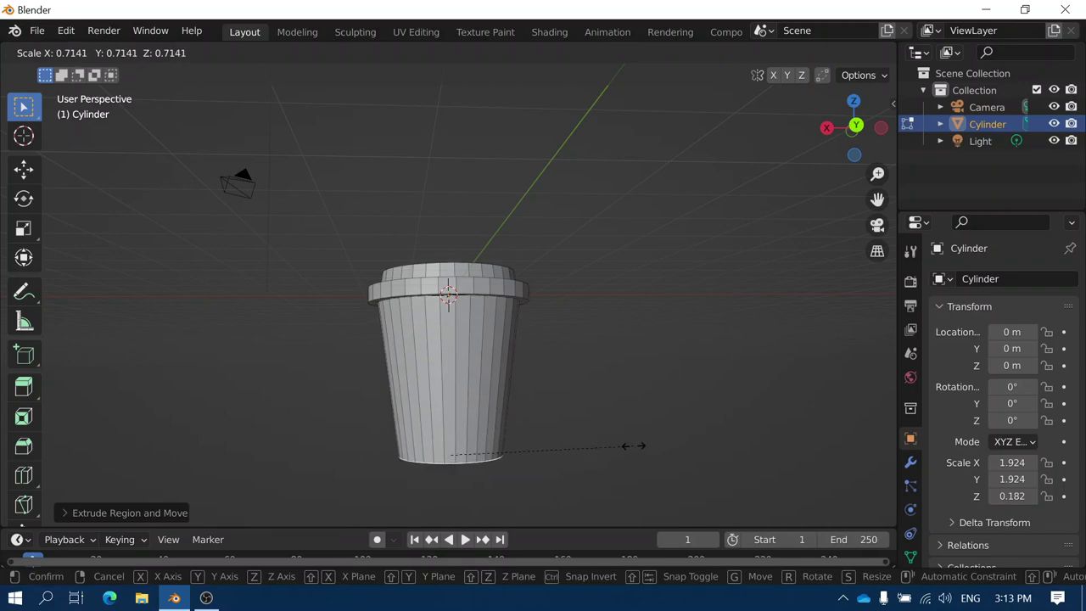
click(629, 443)
mouse_move(637, 434)
middle_down()
mouse_move(388, 421)
mouse_move(625, 509)
mouse_move(639, 432)
mouse_move(620, 412)
mouse_move(621, 437)
middle_up()
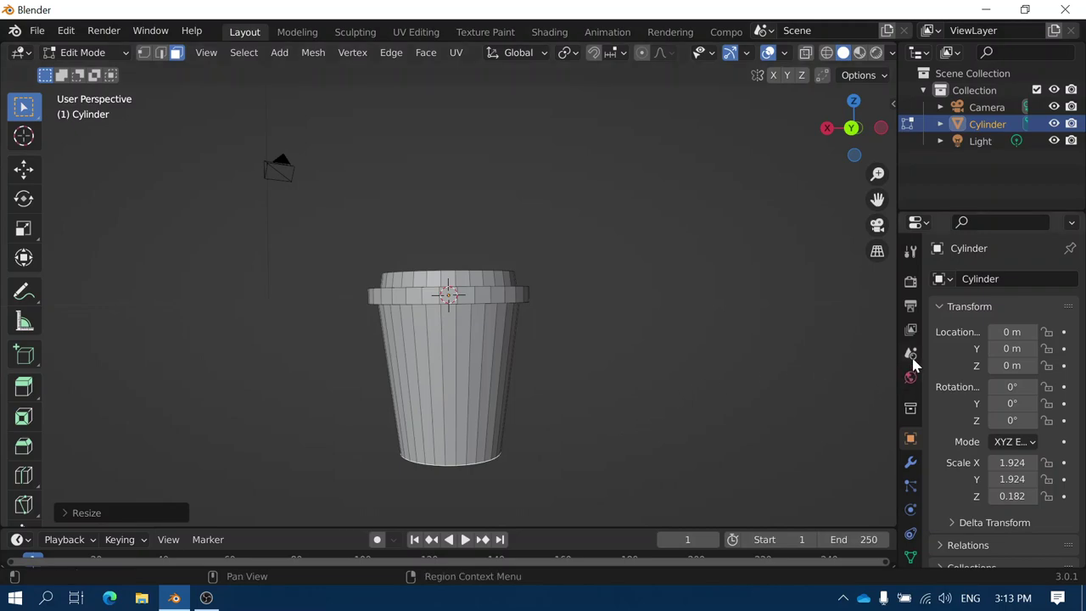
Step: Create a new material on the cup and name it 'plastic cup'
scroll(911, 364, down, 1)
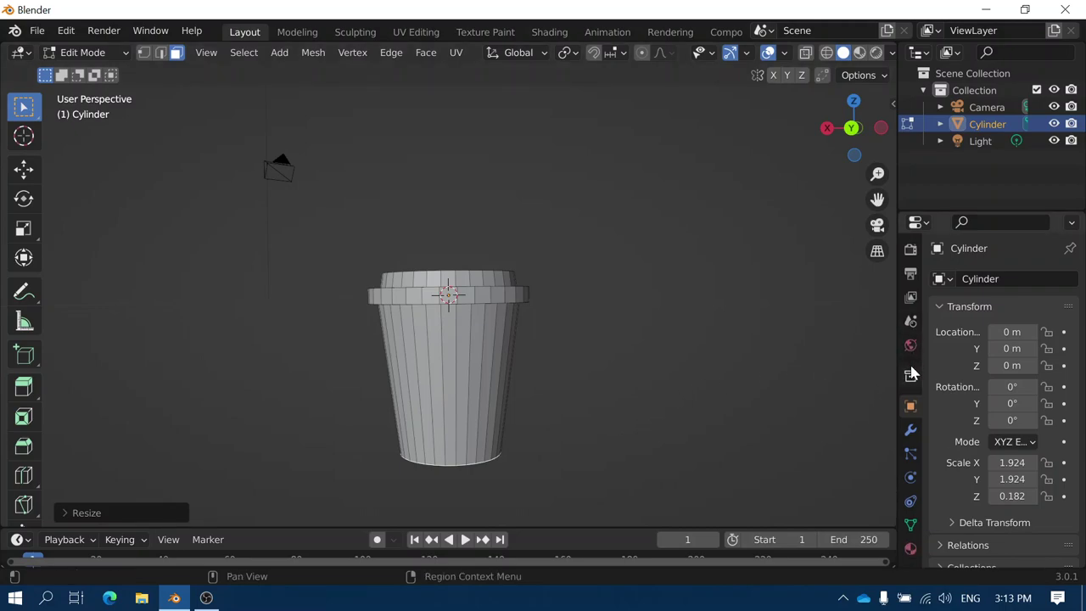
click(910, 551)
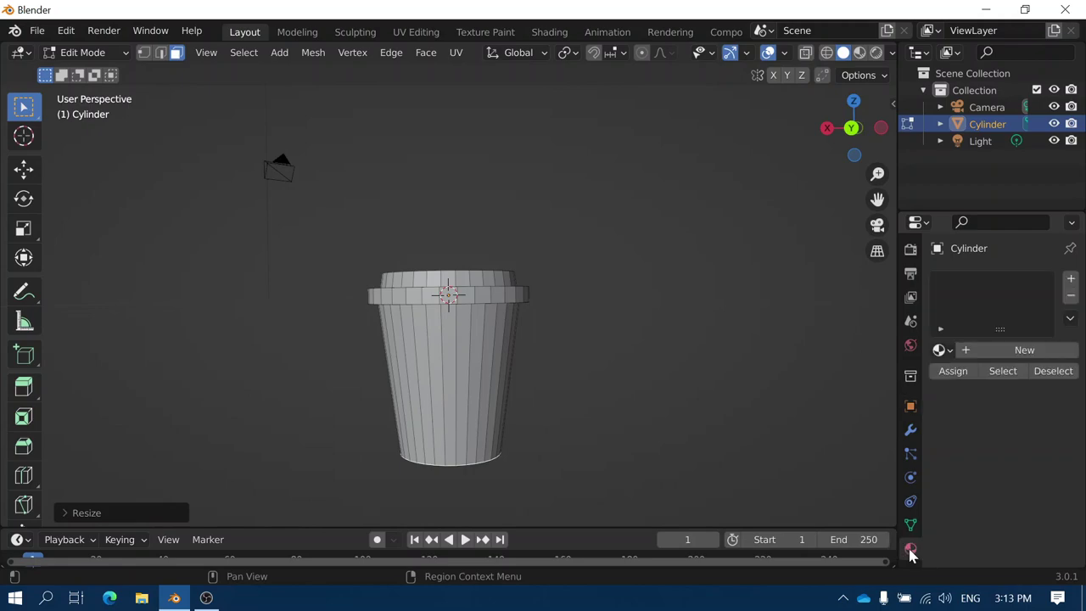
click(981, 357)
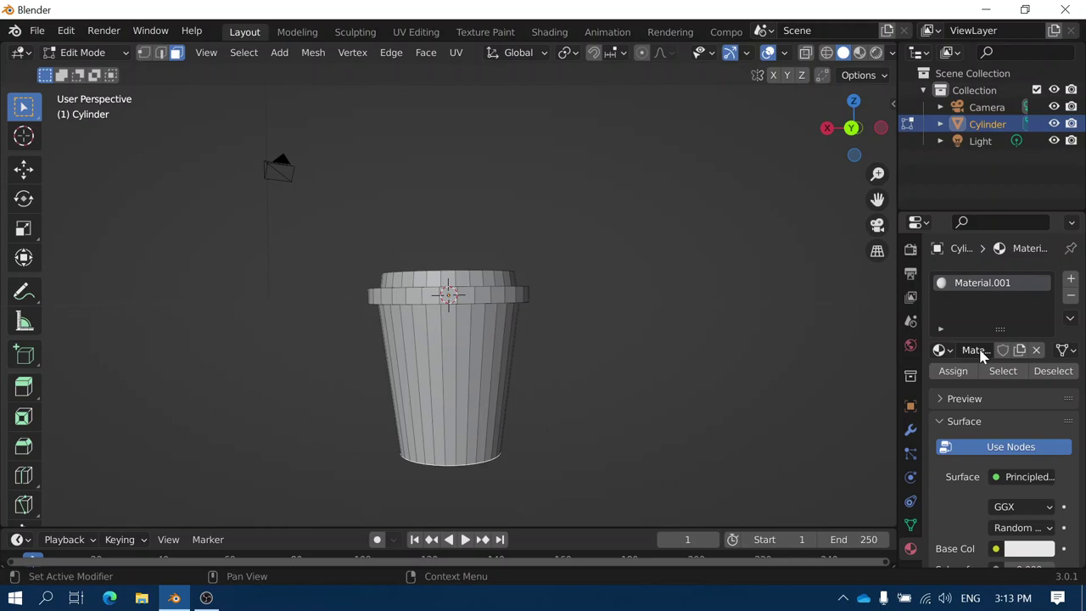
double_click(969, 287)
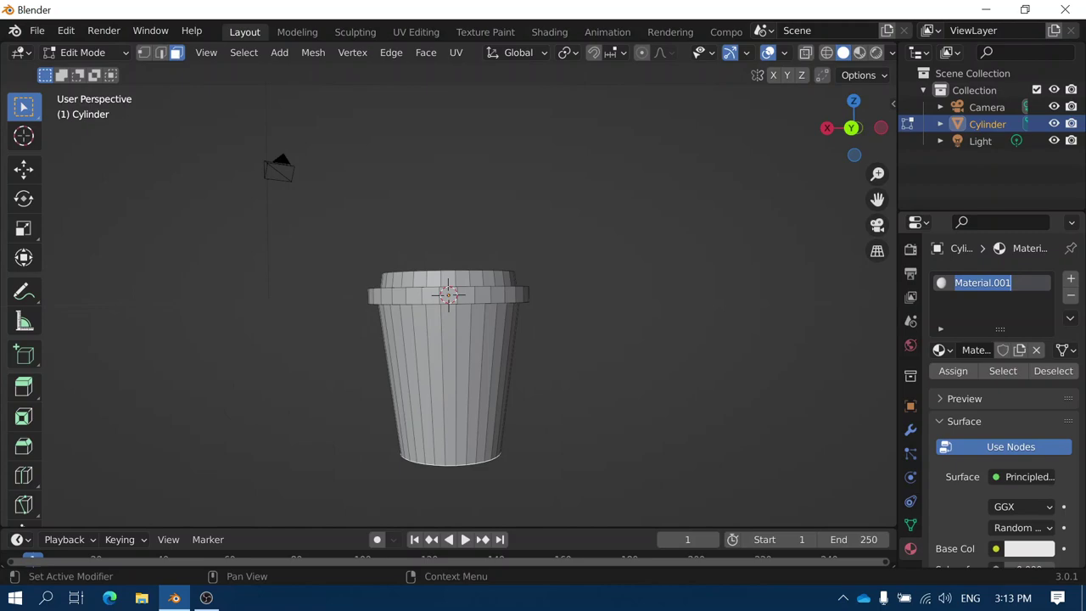
text(plastic cup)
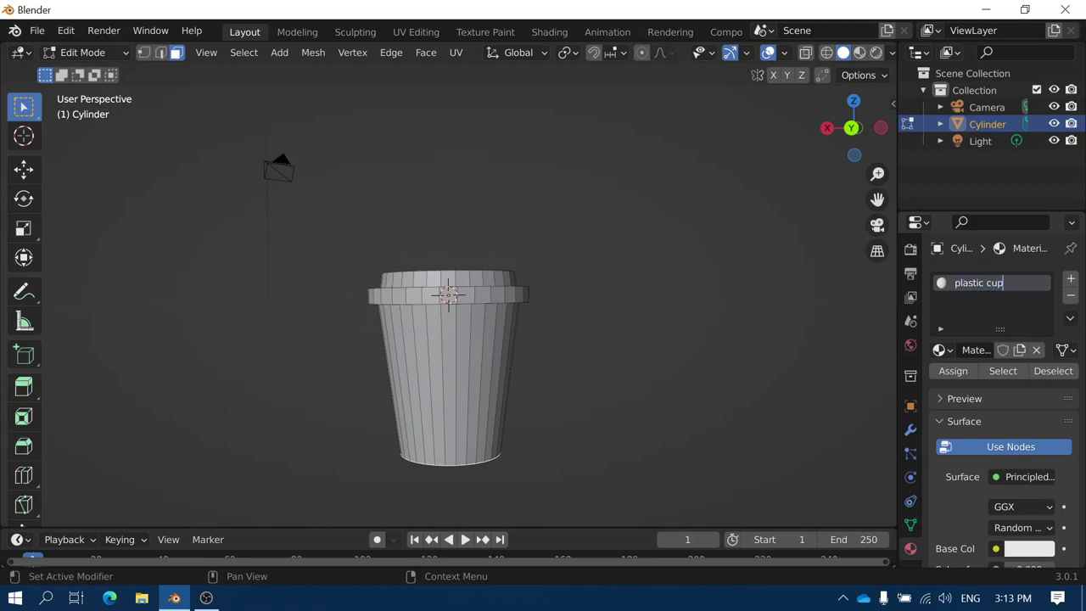
click(959, 372)
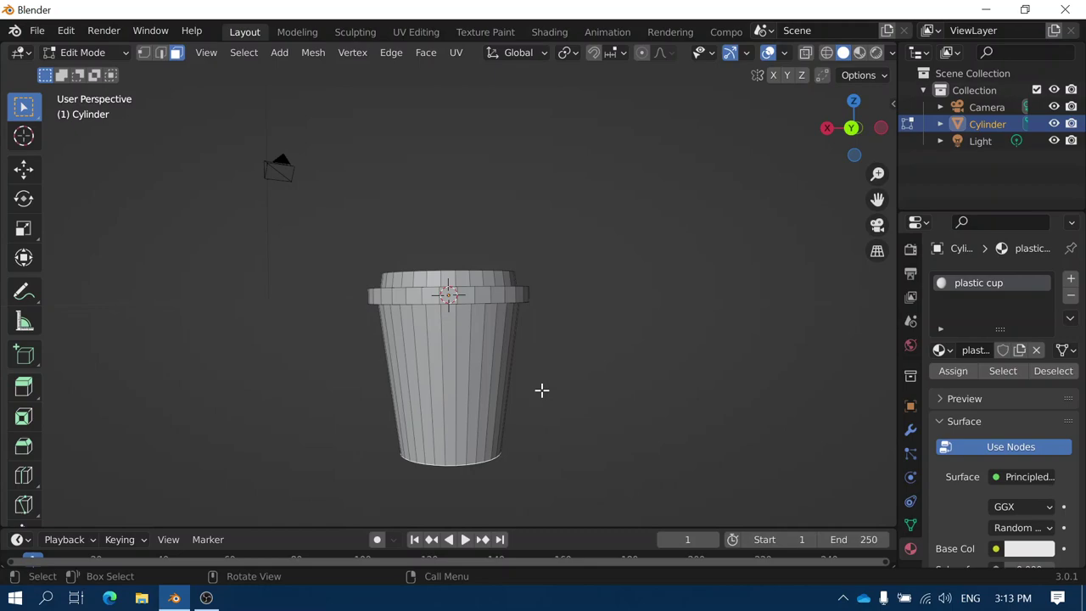
Step: Select the whole cup mesh and assign the plastic cup material to it
key(a)
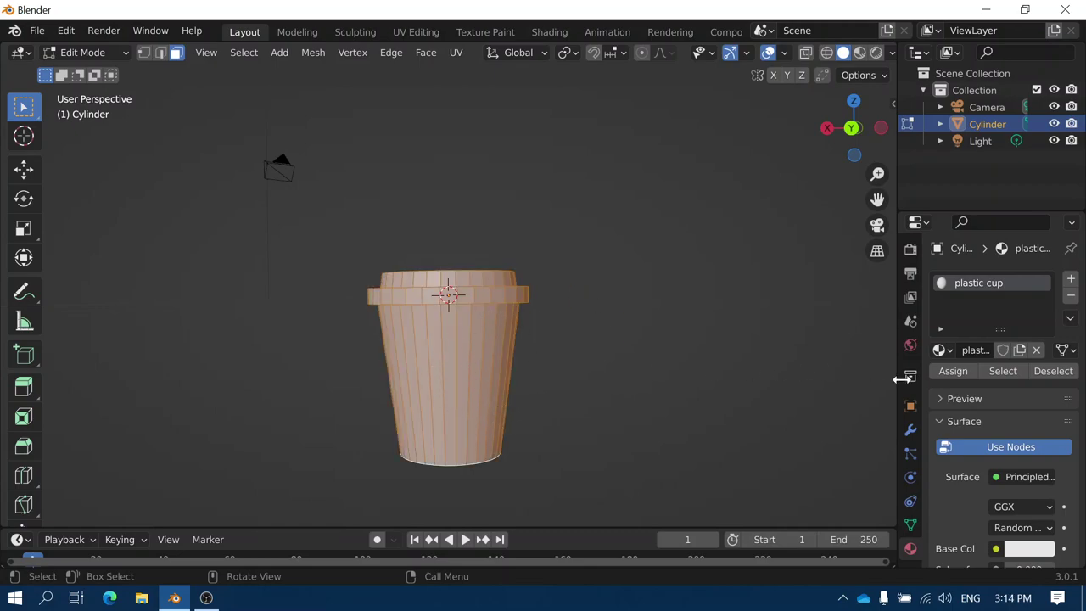
click(948, 373)
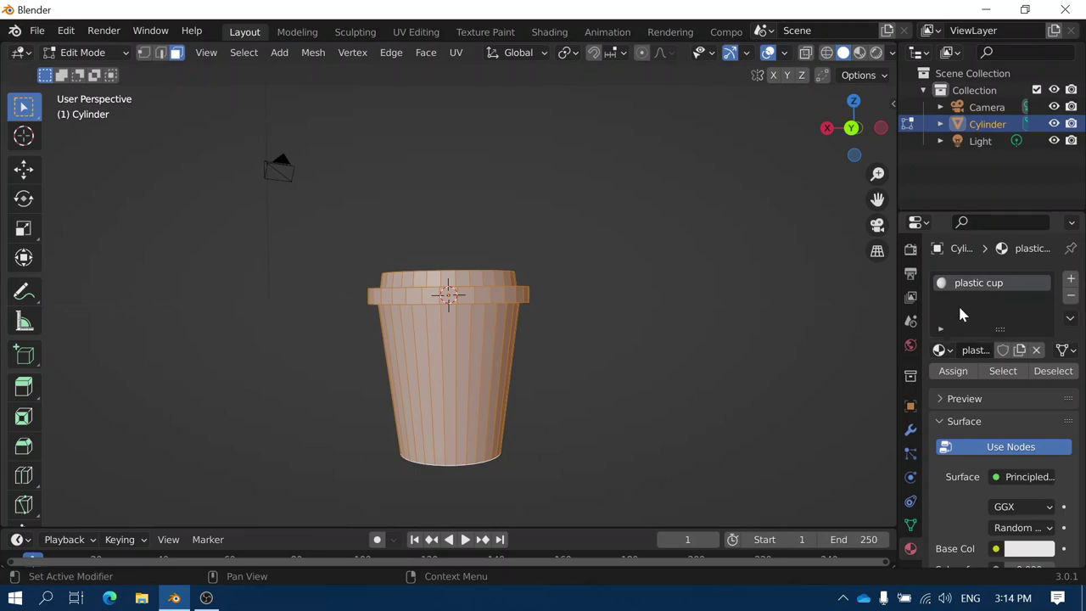
scroll(962, 497, down, 2)
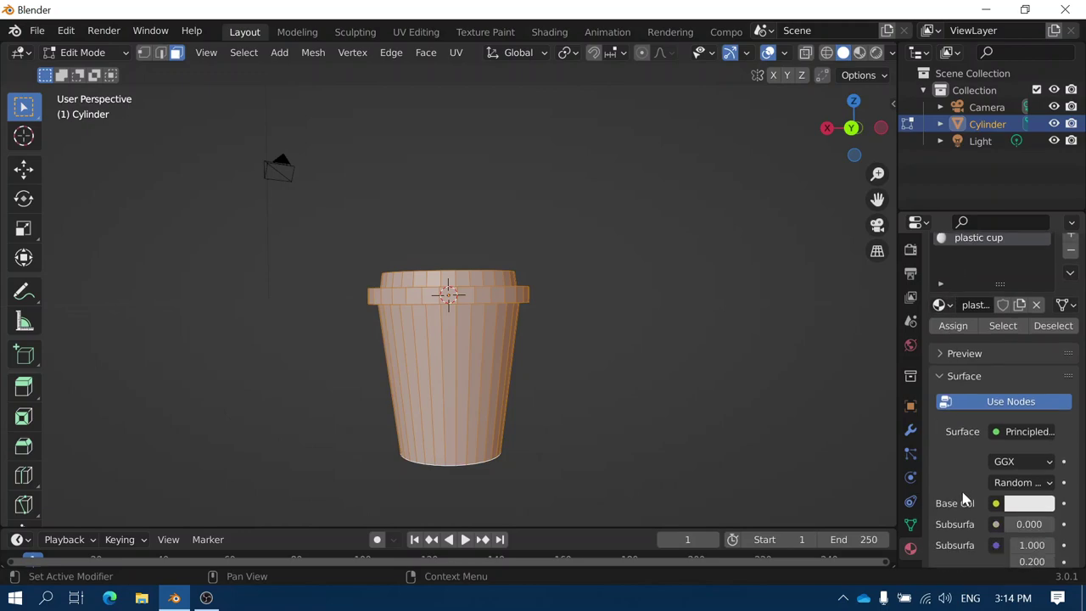
scroll(951, 462, down, 2)
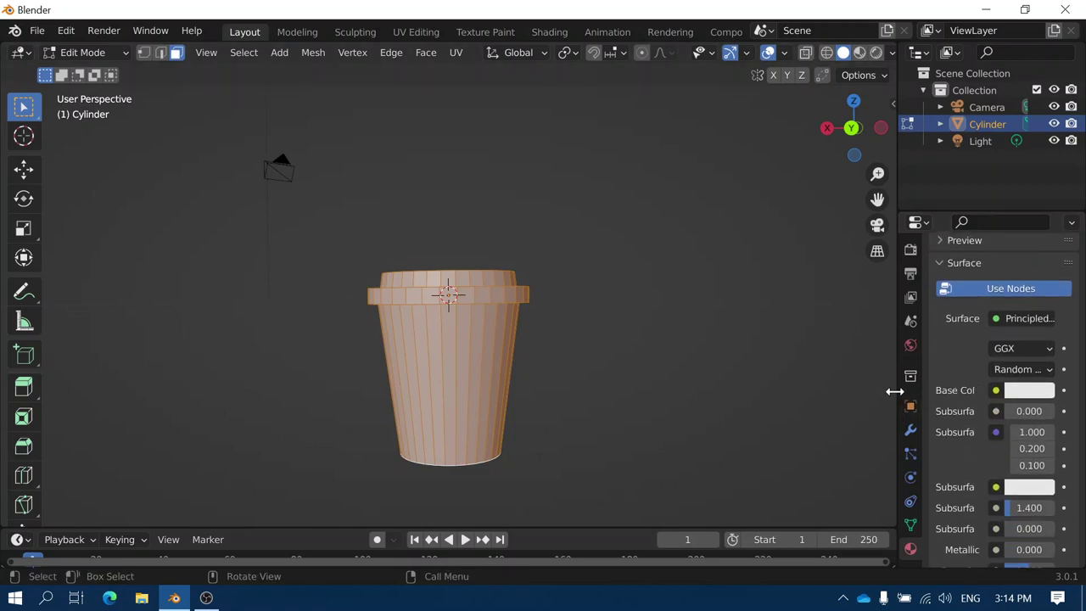
drag(896, 387, 807, 379)
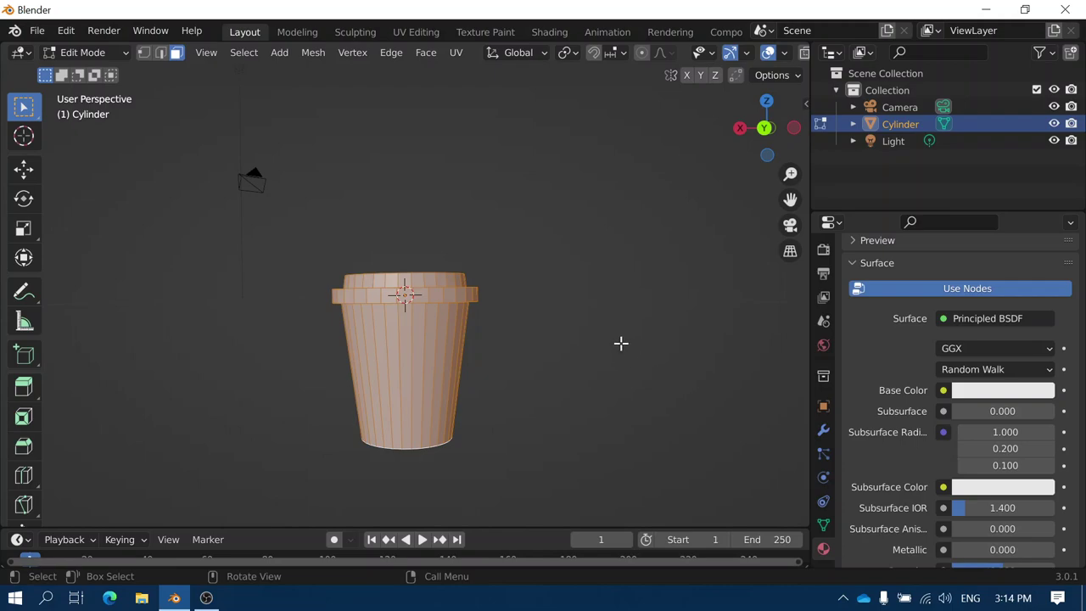
Step: View the cup in Material Preview shading from Object Mode, then return to Edit Mode
key(Tab)
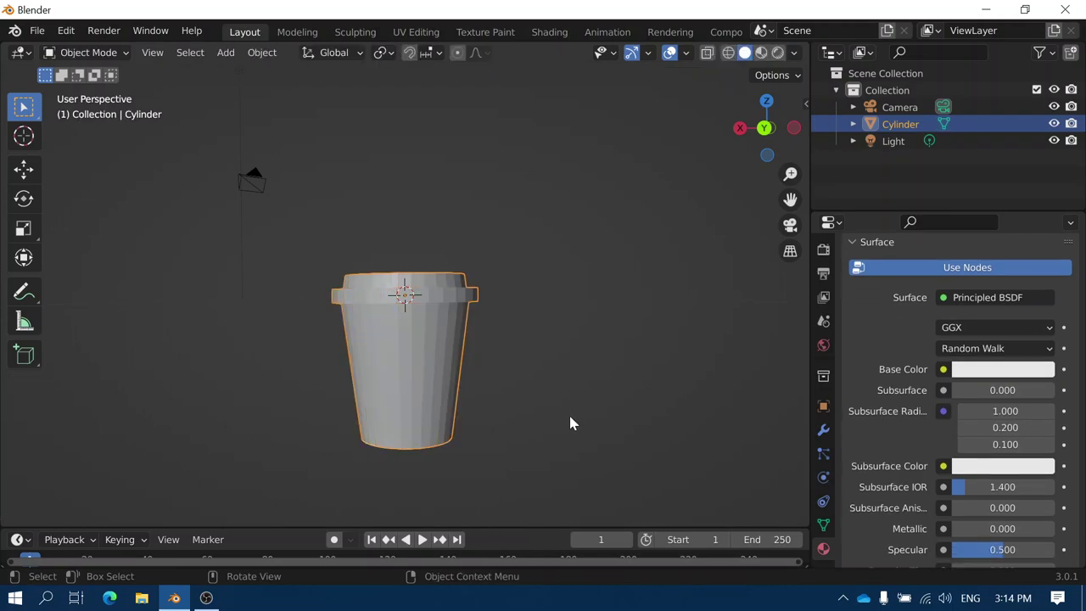
middle_drag(567, 411, 541, 442)
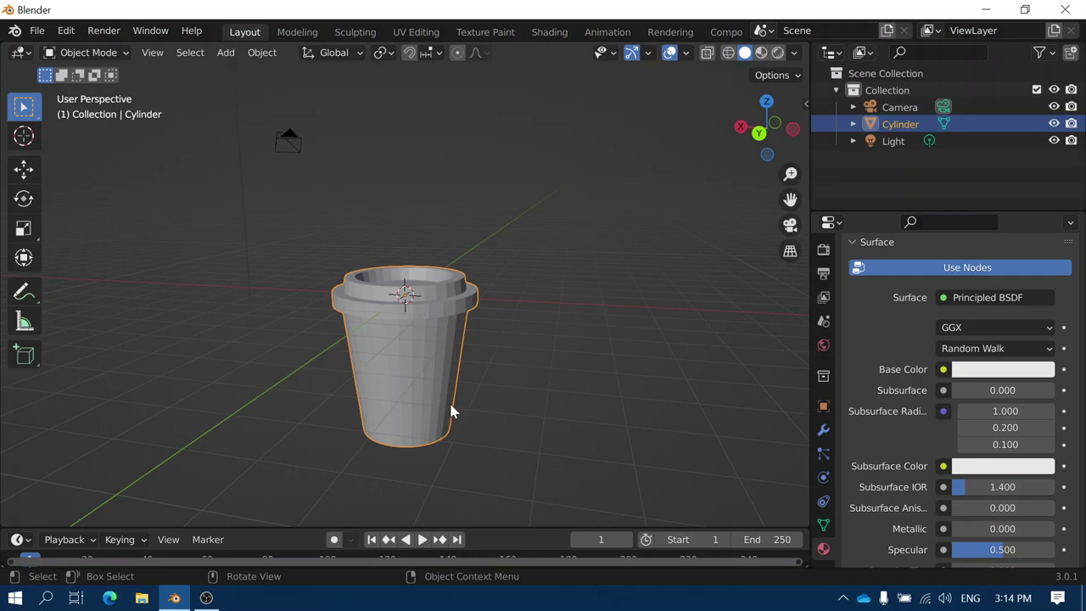
click(761, 53)
mouse_move(567, 375)
middle_down()
mouse_move(510, 321)
mouse_move(332, 271)
mouse_move(492, 347)
mouse_move(597, 356)
mouse_move(534, 411)
mouse_move(504, 359)
mouse_move(531, 375)
mouse_move(518, 376)
middle_up()
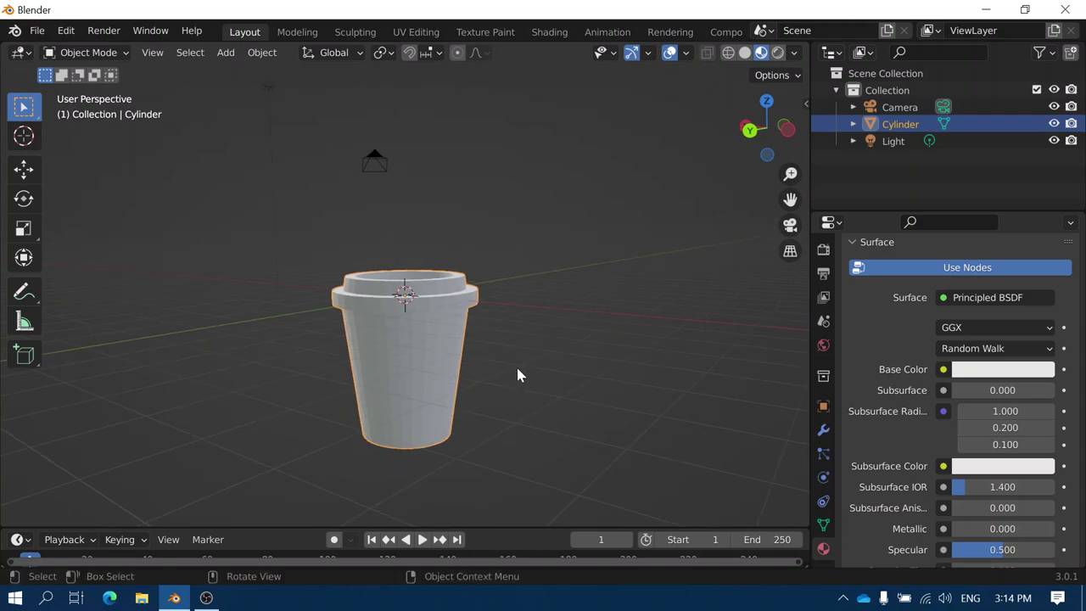
click(88, 52)
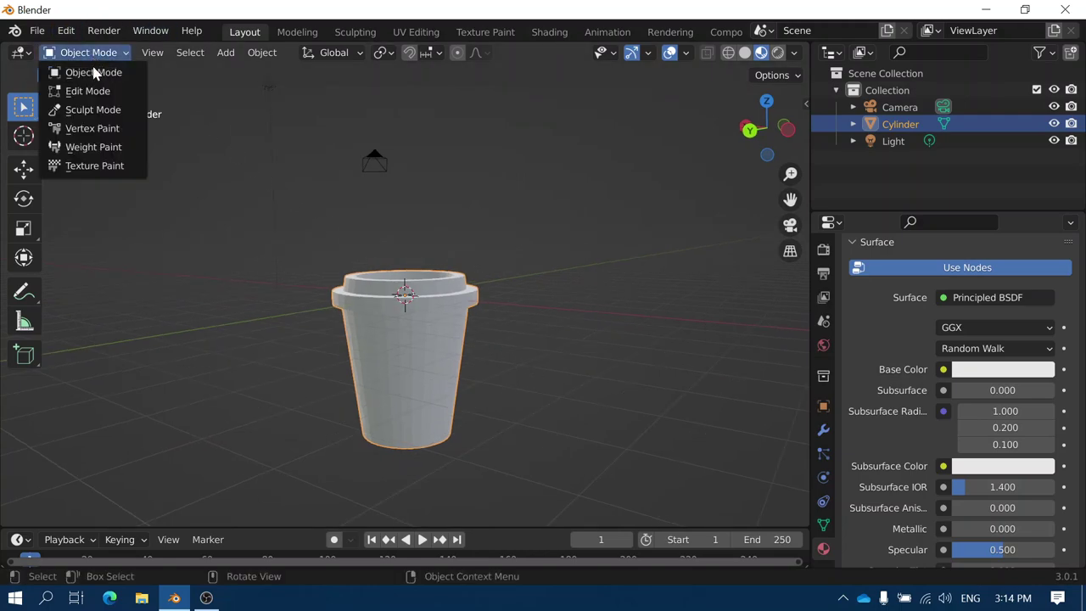
click(95, 90)
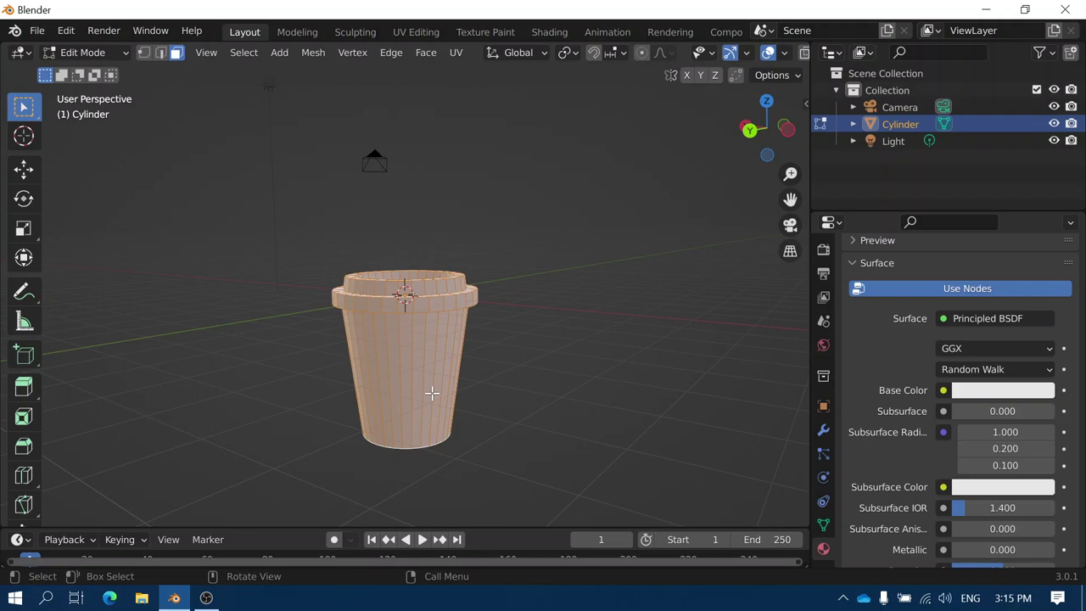
Step: Loop-cut the cup body with Ctrl+R using 2 cuts and commit both loops
key(ctrl)
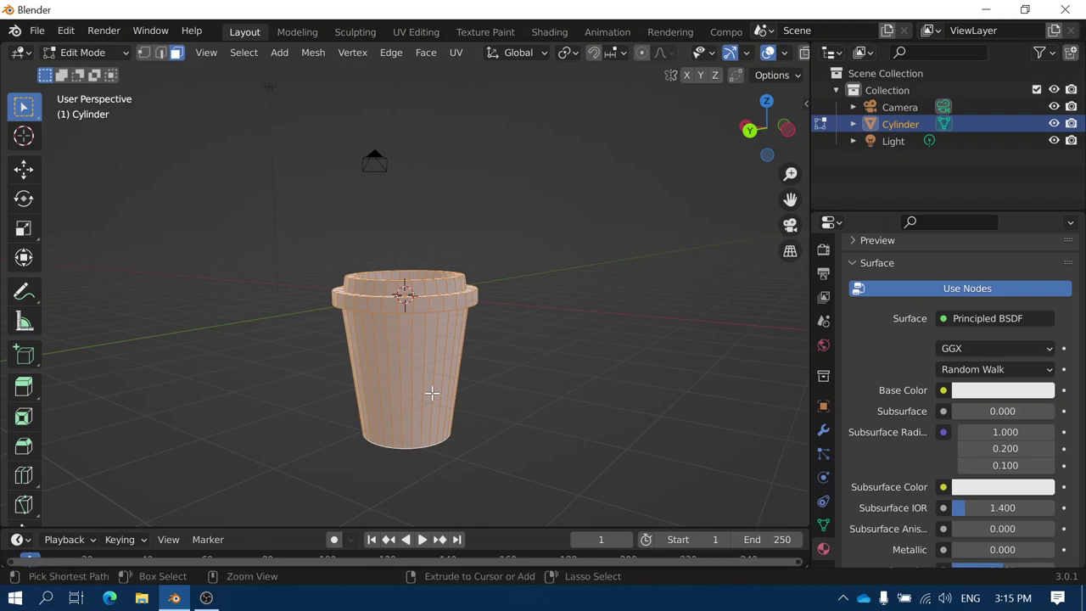
key(ctrl+r)
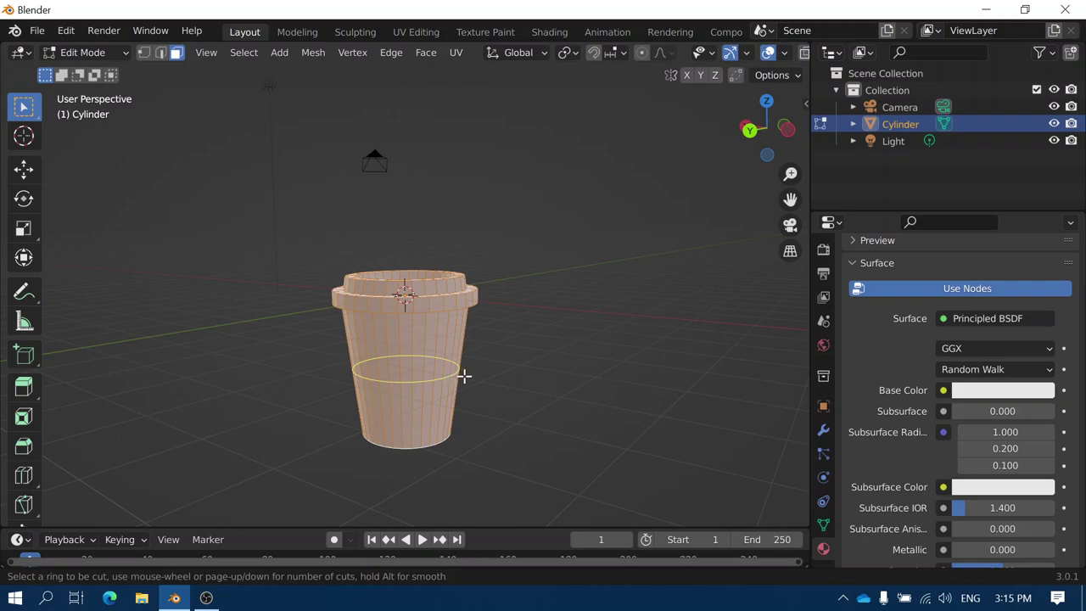
scroll(463, 376, up, 1)
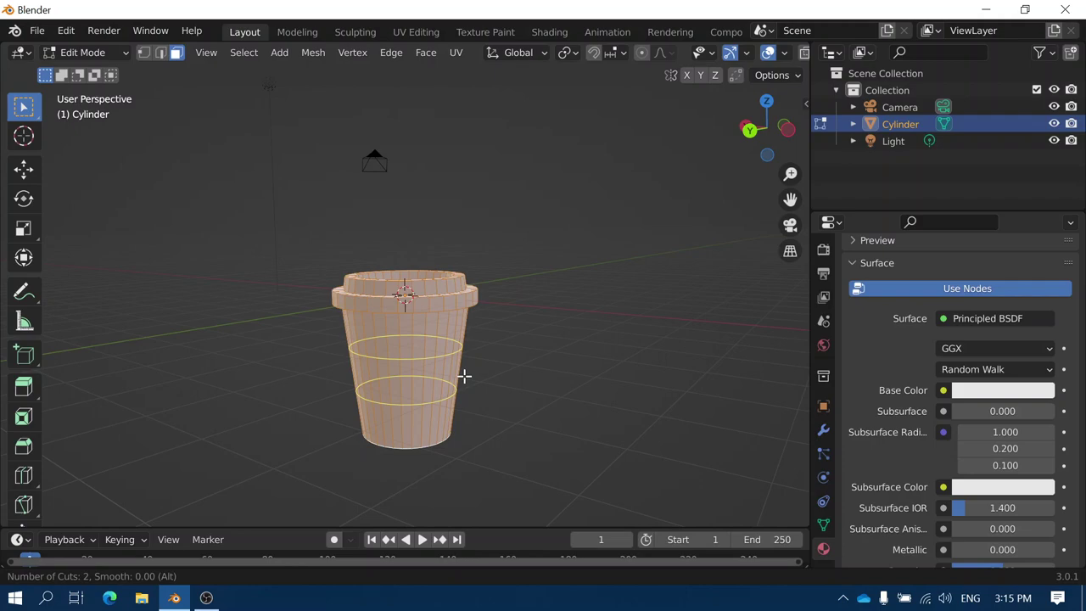
click(464, 376)
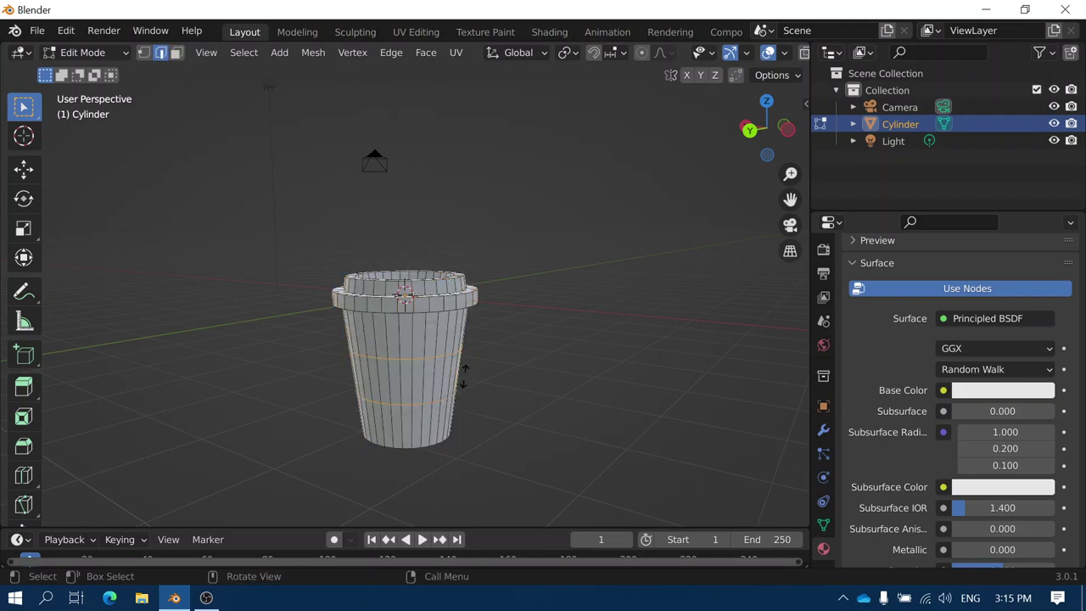
middle_drag(506, 419, 549, 399)
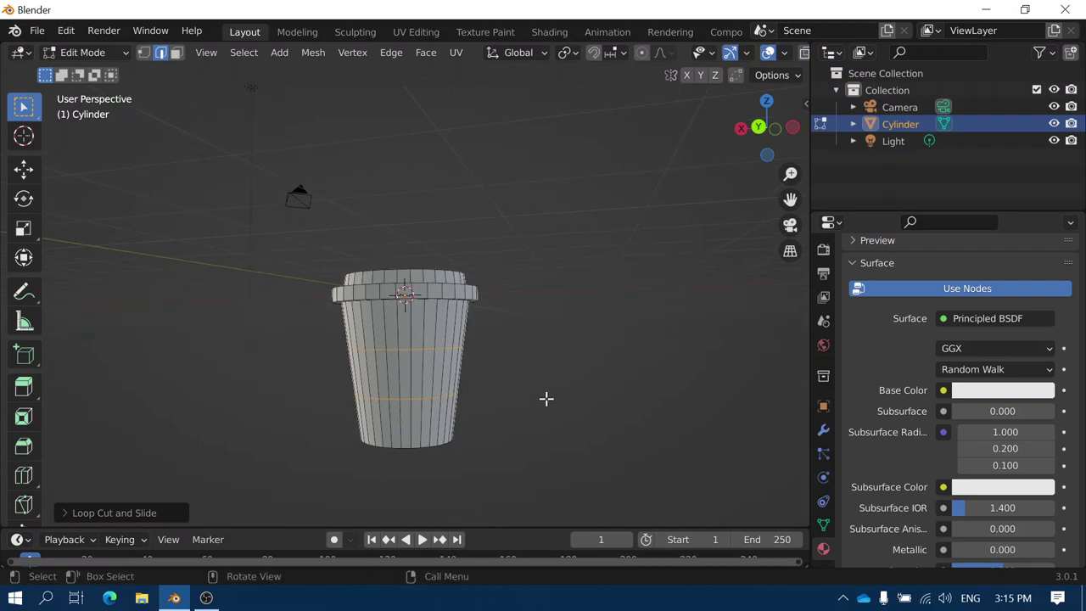
Step: In face select mode, select four neighbouring front faces of the cup, then go to UV Editing
click(176, 54)
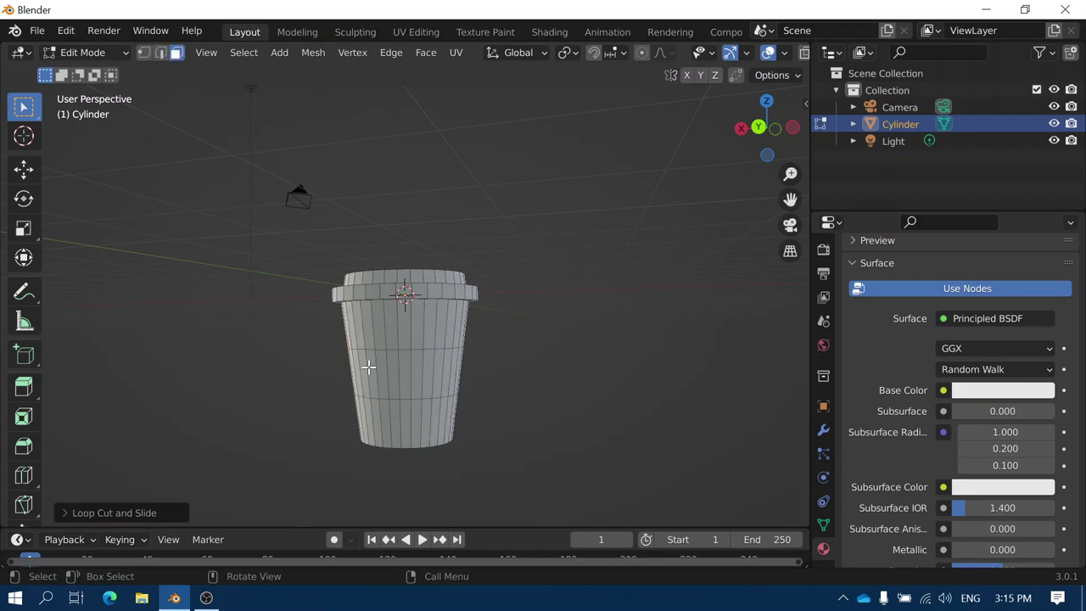
click(396, 368)
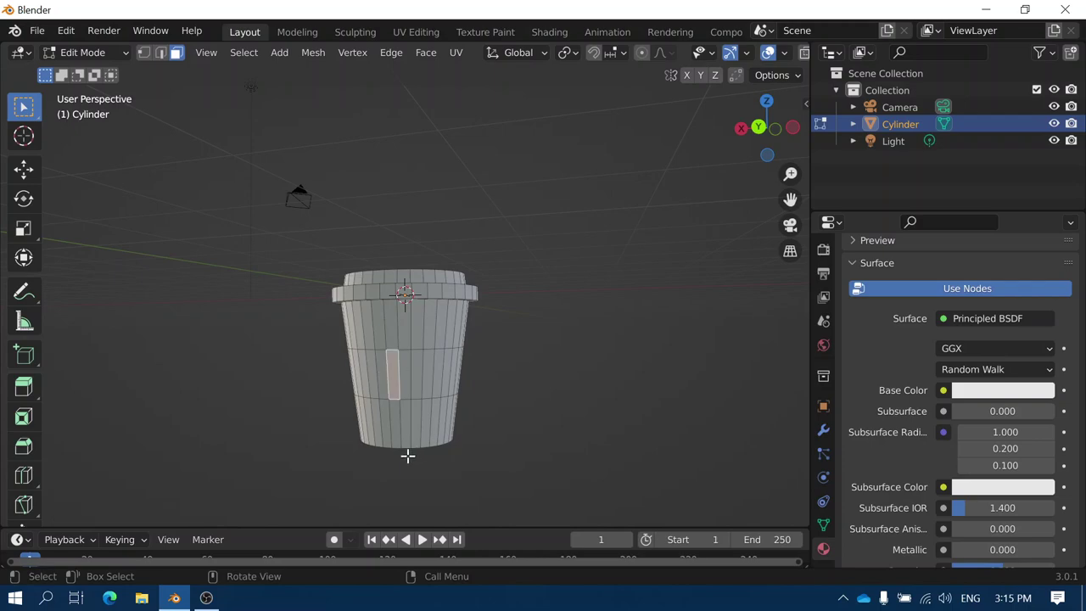
shift+click(406, 371)
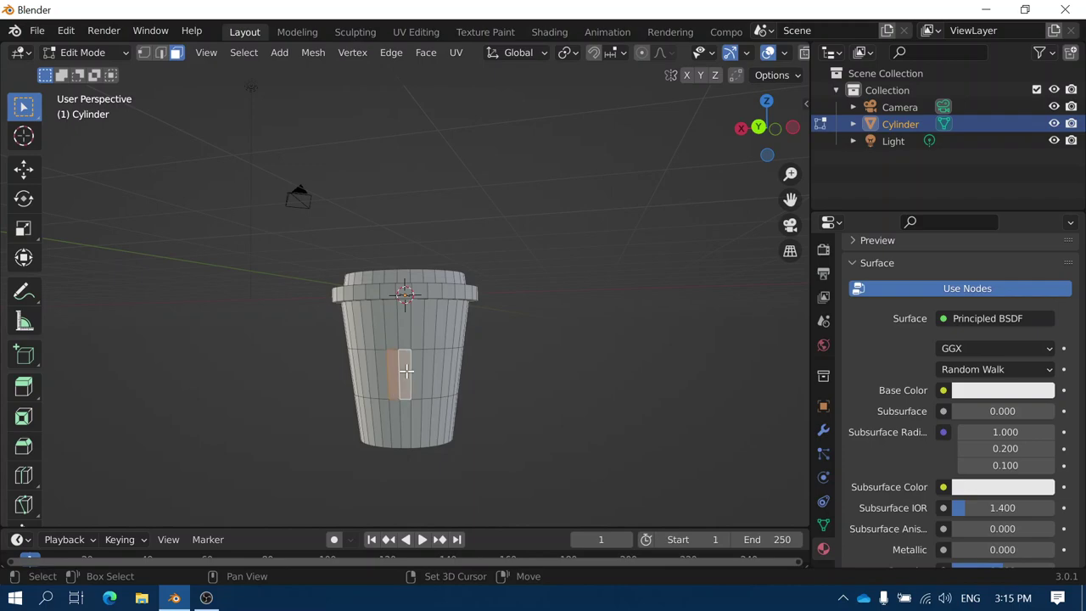
shift+click(418, 371)
shift+click(429, 370)
middle_drag(497, 432, 468, 429)
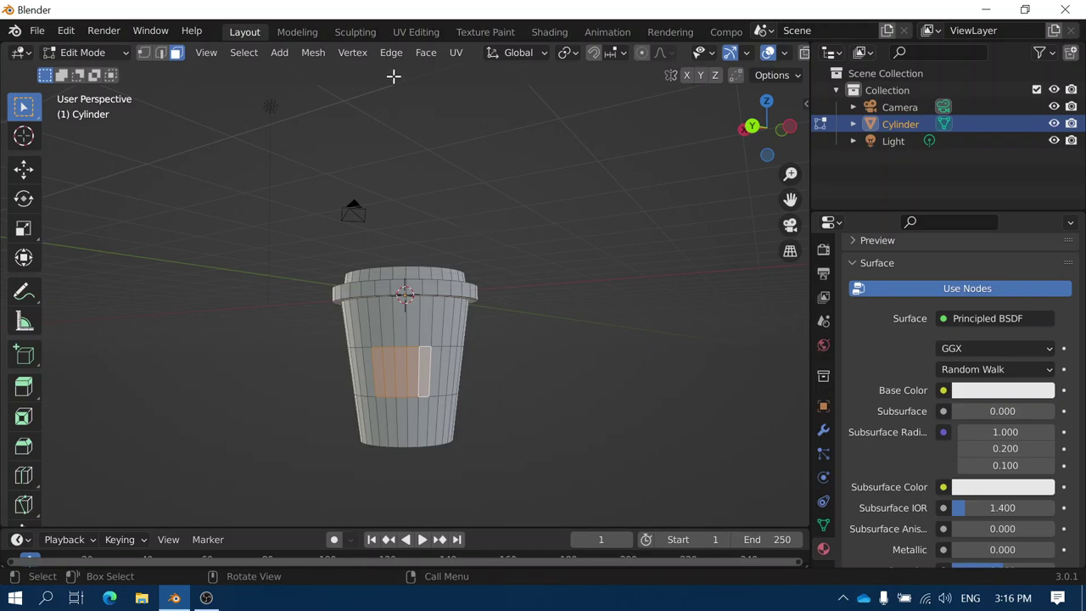
click(413, 34)
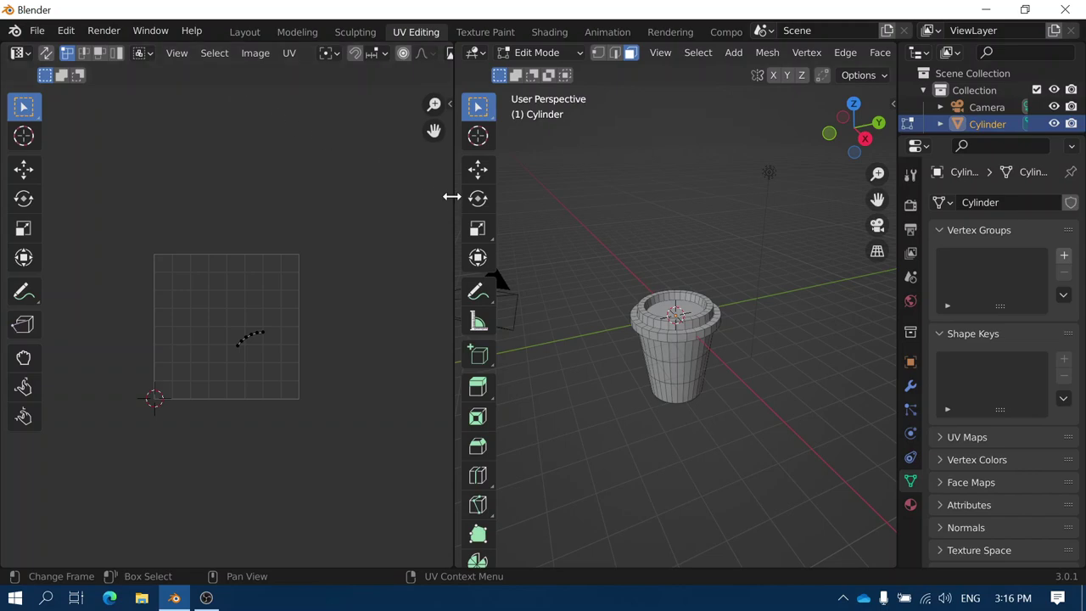
Step: Widen the UV editor, open starbucks.png from Downloads, then return to Layout
drag(451, 196, 686, 229)
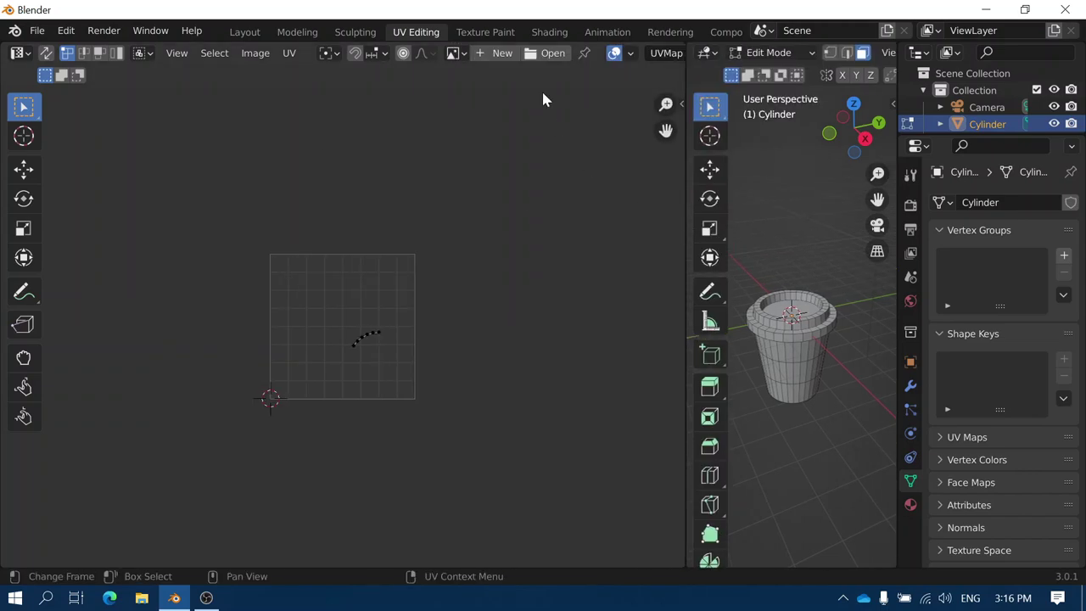
click(543, 59)
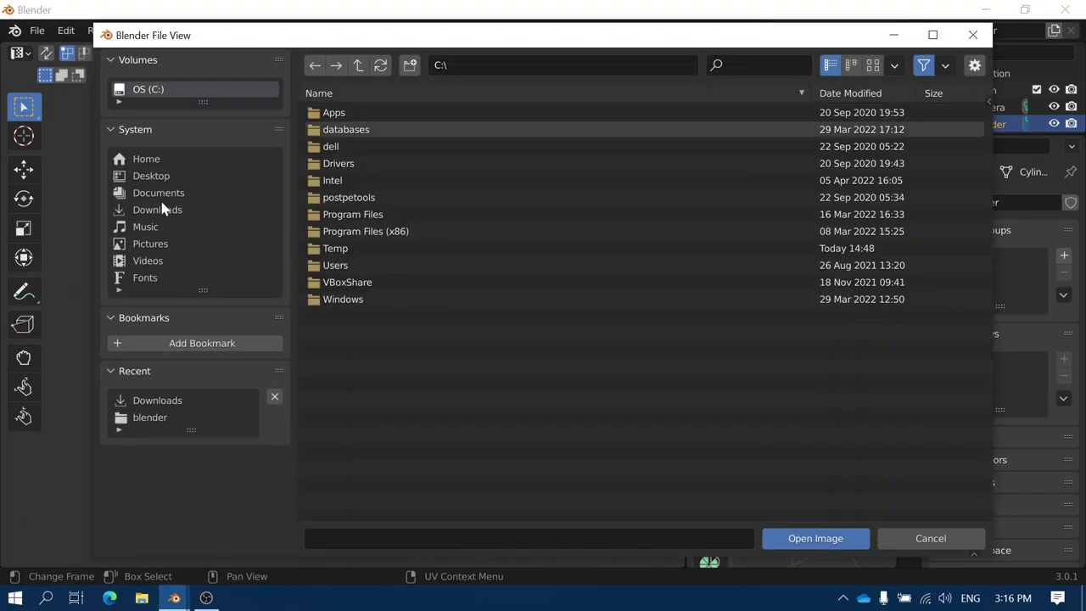
click(158, 211)
scroll(475, 339, down, 5)
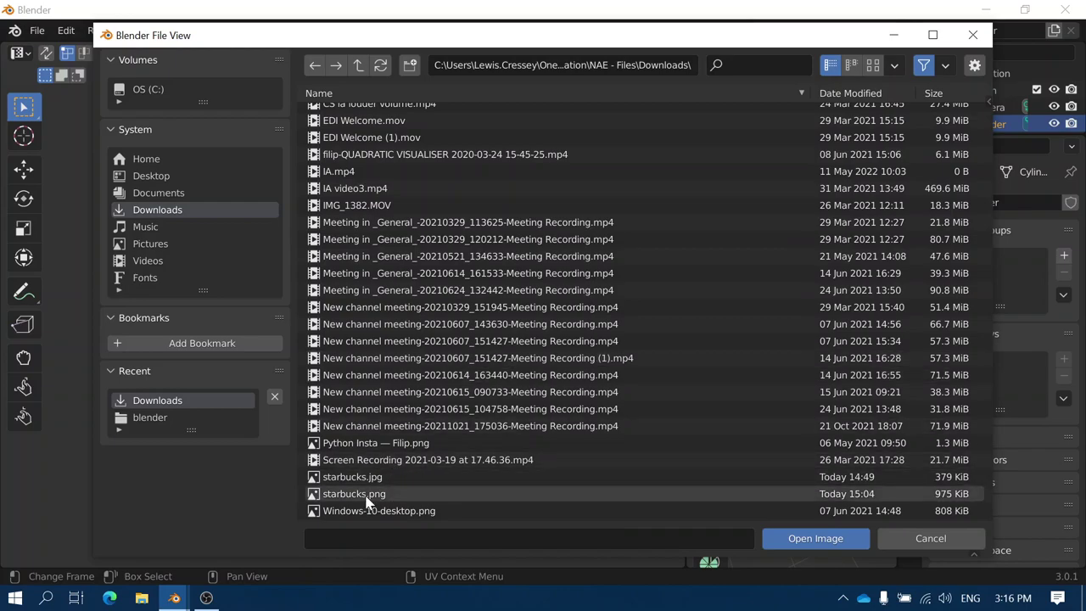
double_click(353, 494)
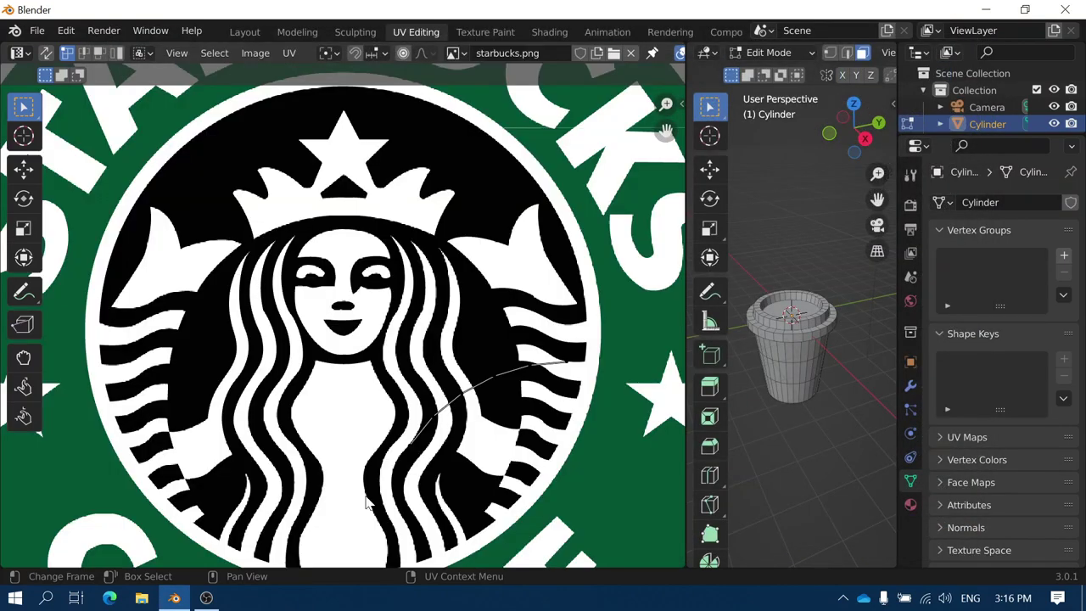
scroll(365, 503, down, 6)
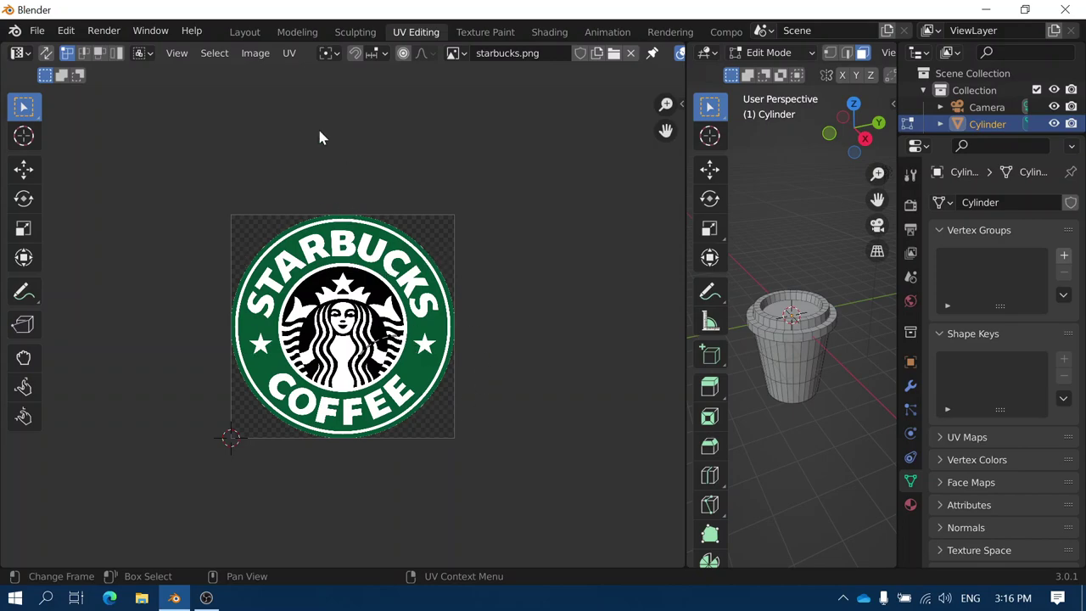
click(243, 32)
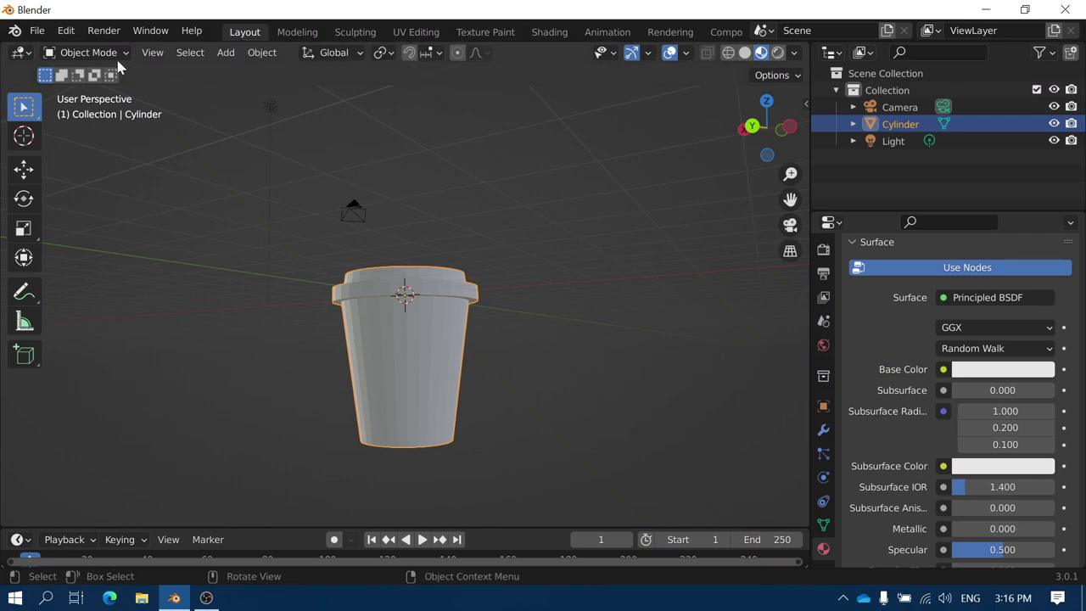
Step: With the cup in Edit Mode, add a new material slot and a new material named 'logo'
click(89, 53)
click(94, 90)
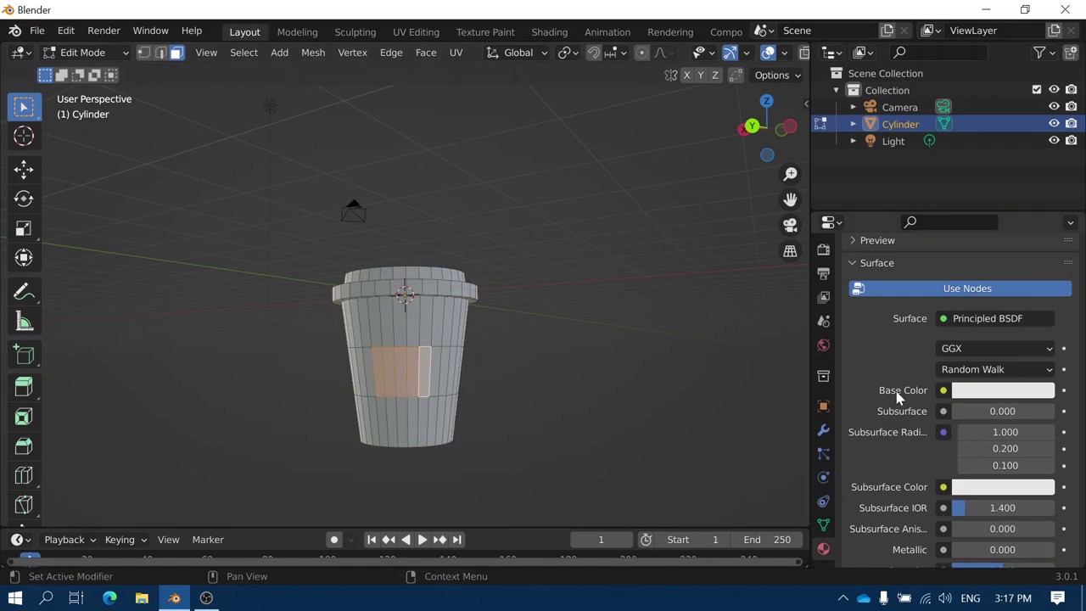
scroll(871, 386, up, 2)
scroll(870, 384, up, 3)
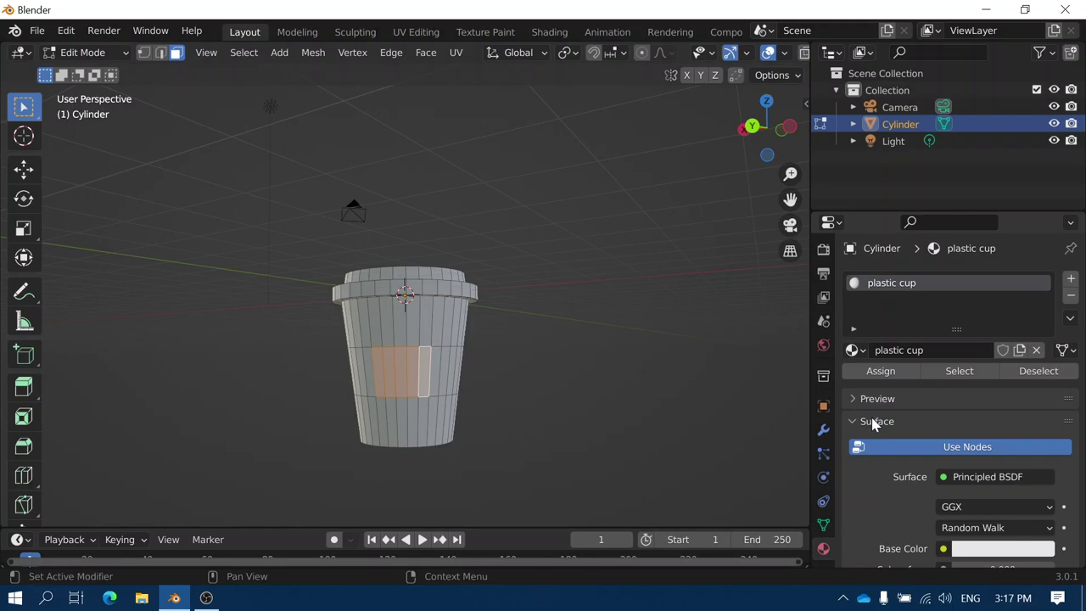
click(1069, 280)
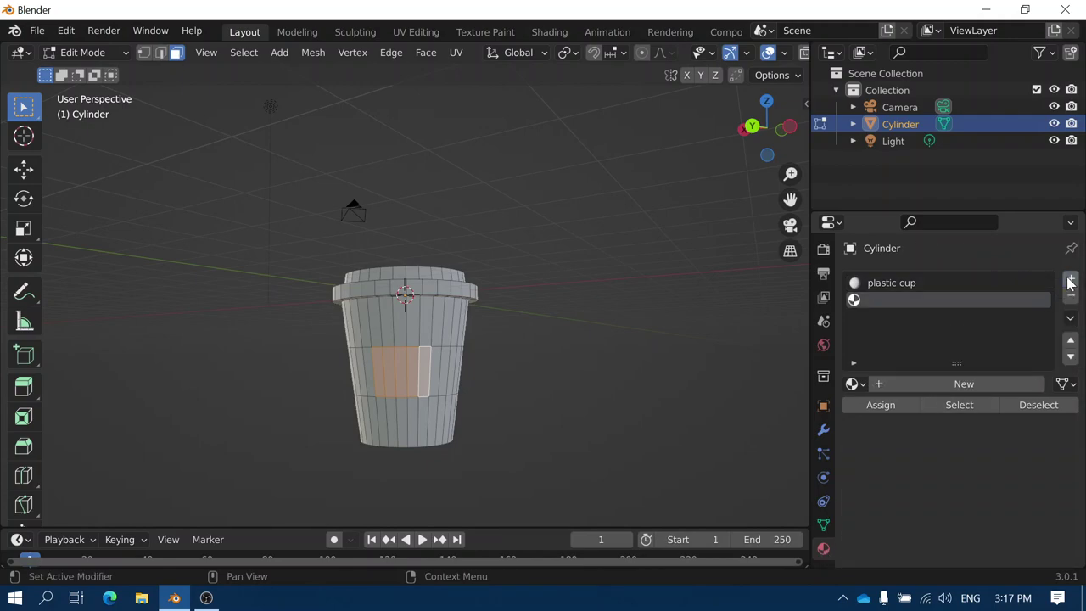
click(962, 384)
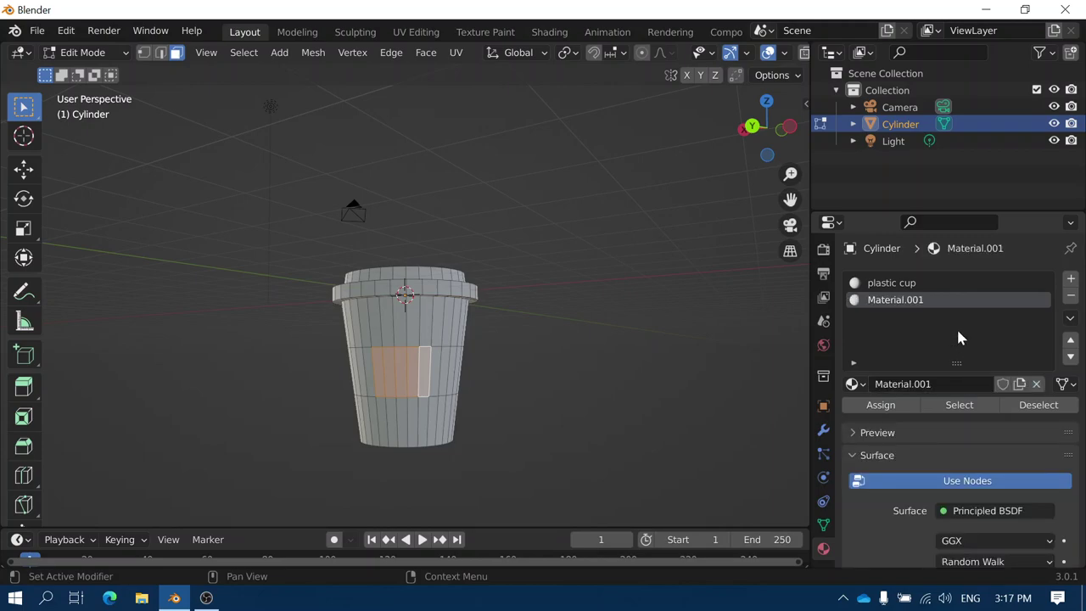
double_click(912, 305)
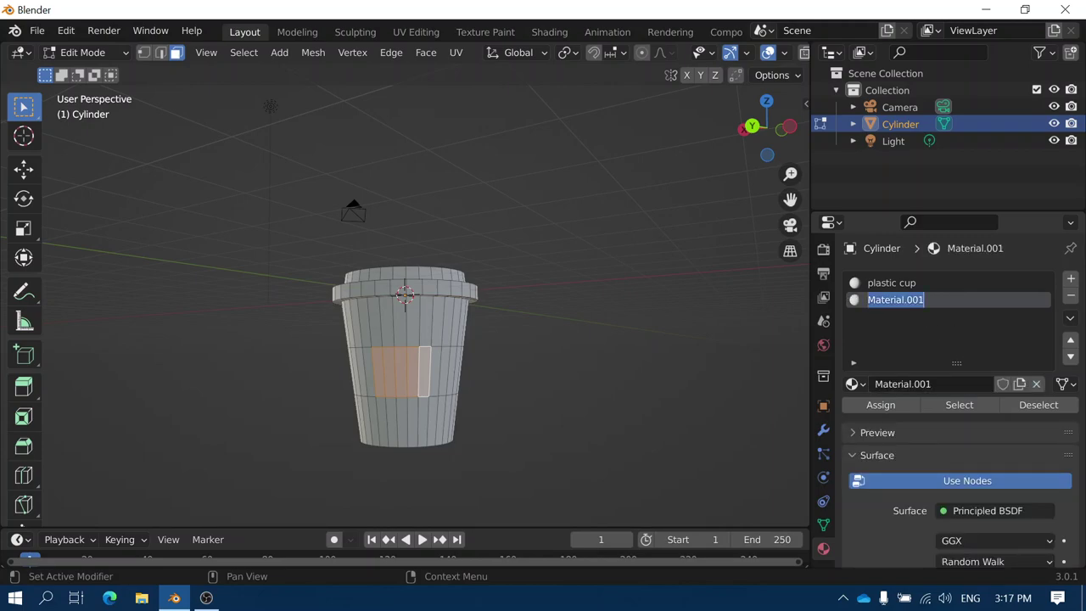
text(logo)
key(Return)
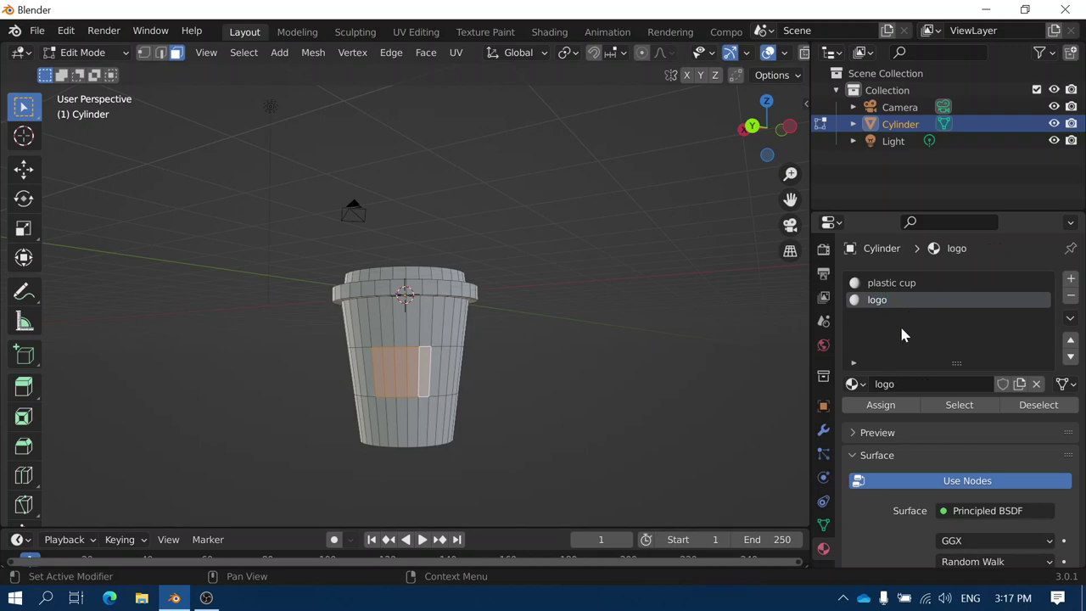
scroll(901, 334, down, 4)
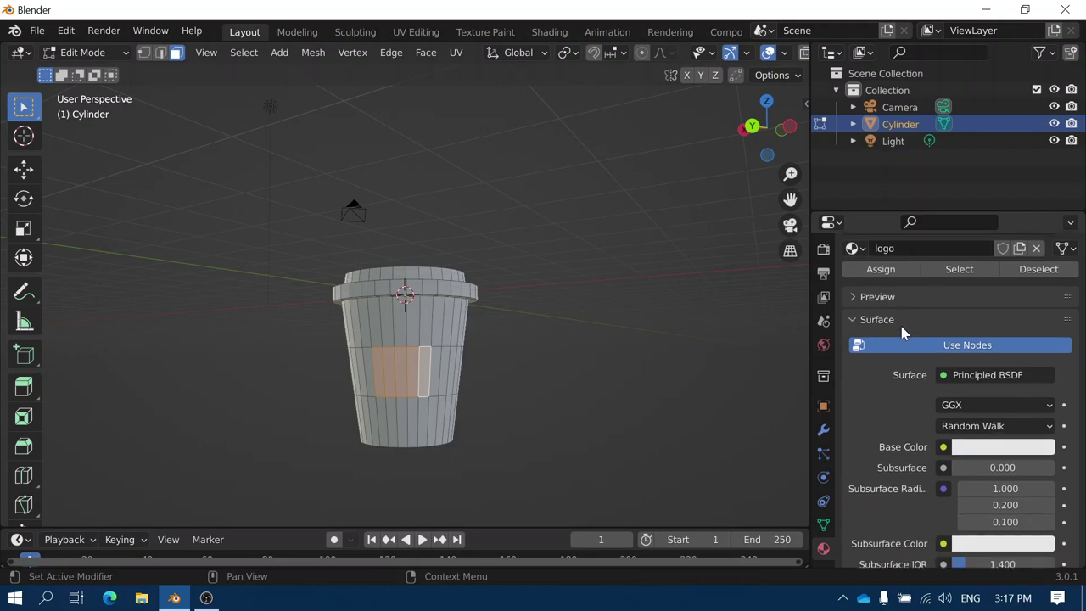
Step: Plug an Image Texture into the logo material's Base Color and assign it starbucks.png
click(943, 447)
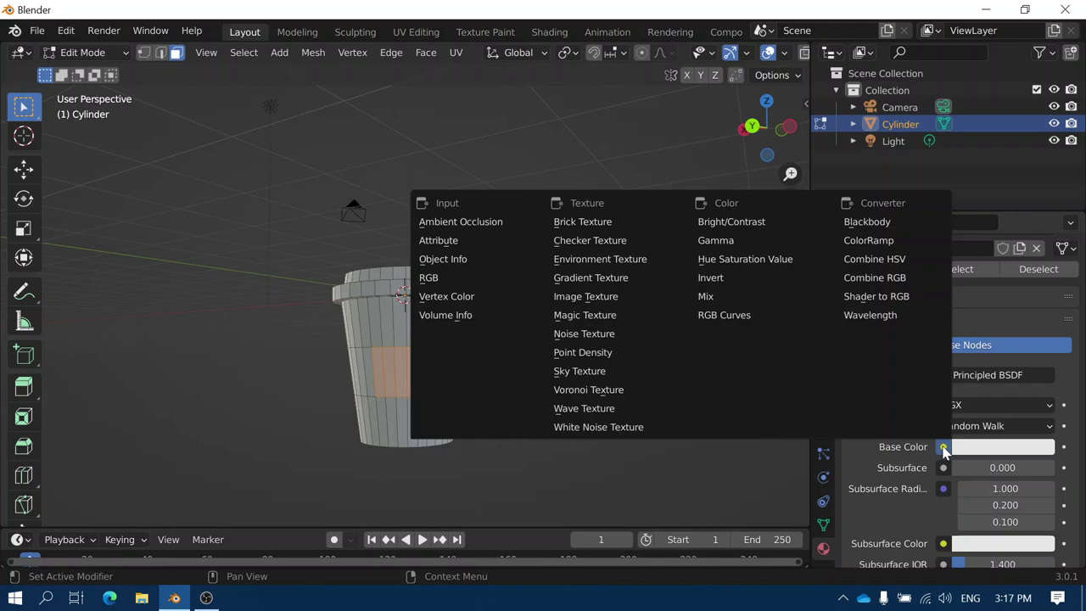
click(596, 303)
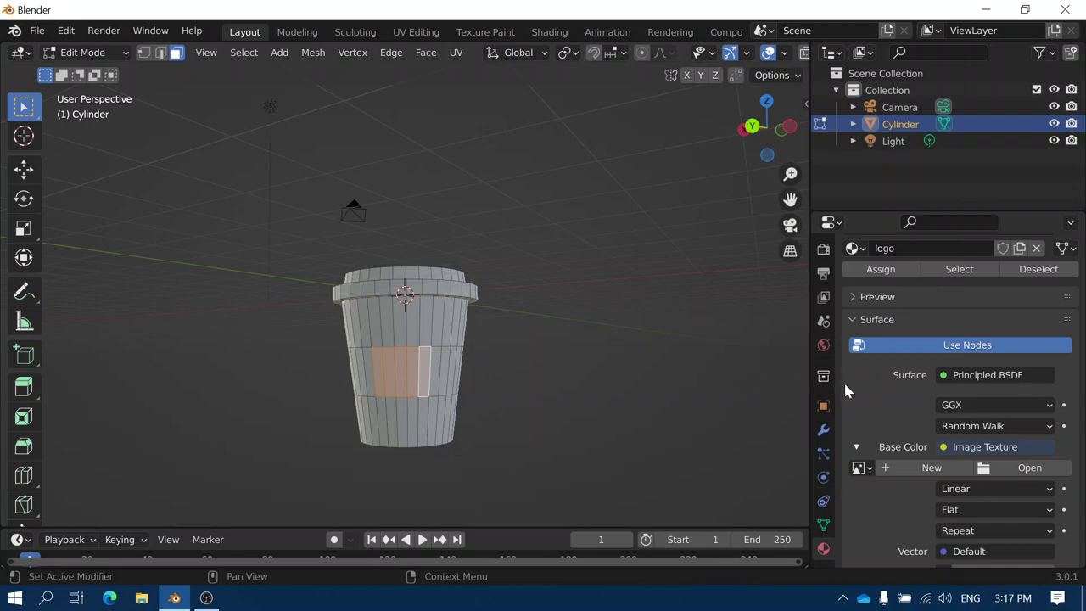
scroll(868, 390, down, 2)
scroll(865, 411, down, 1)
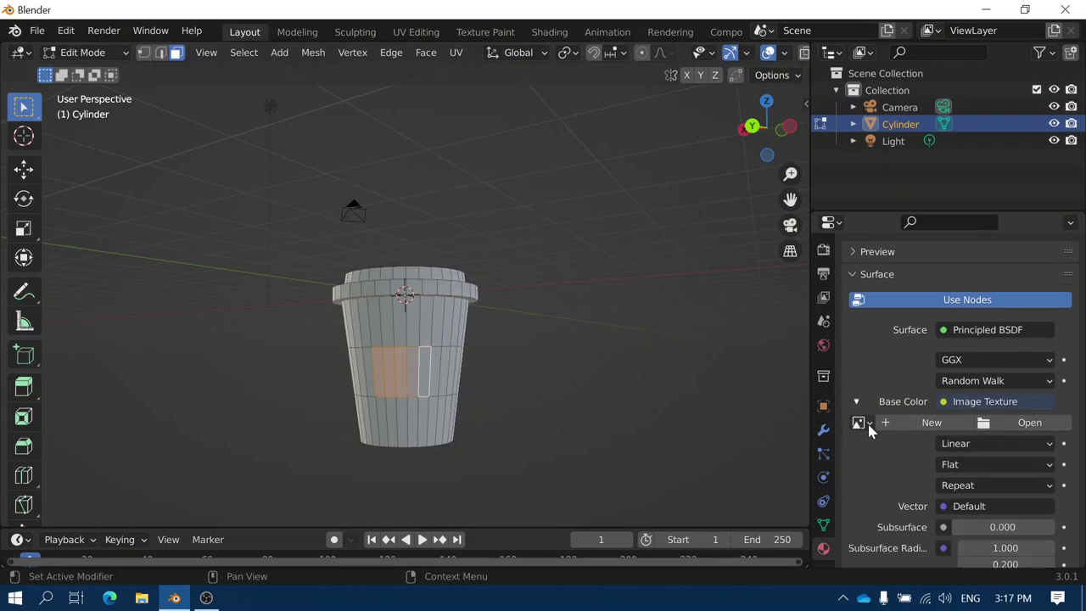
click(861, 422)
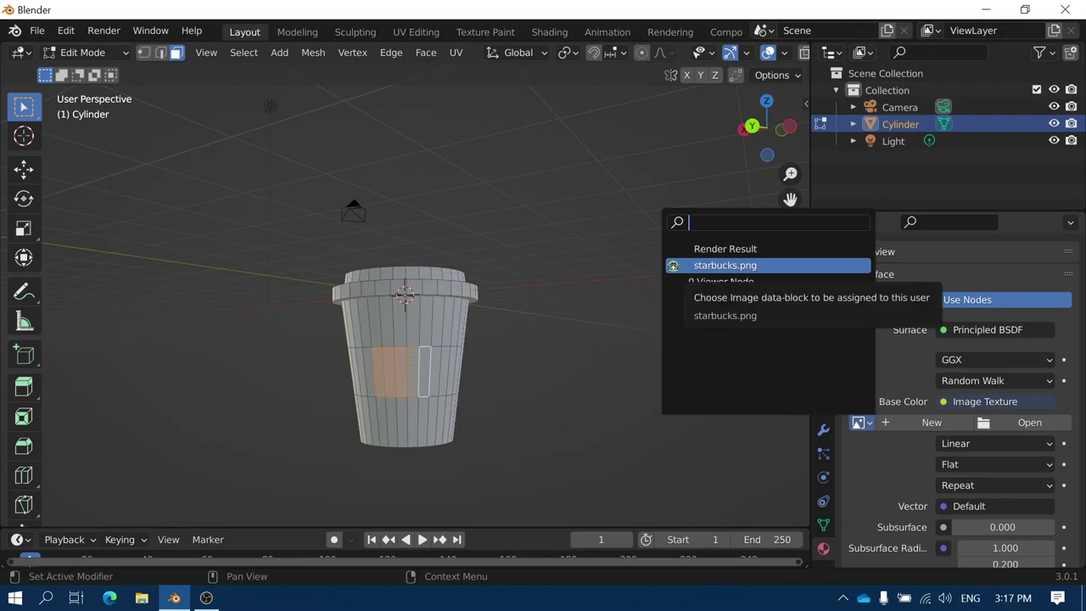
click(673, 265)
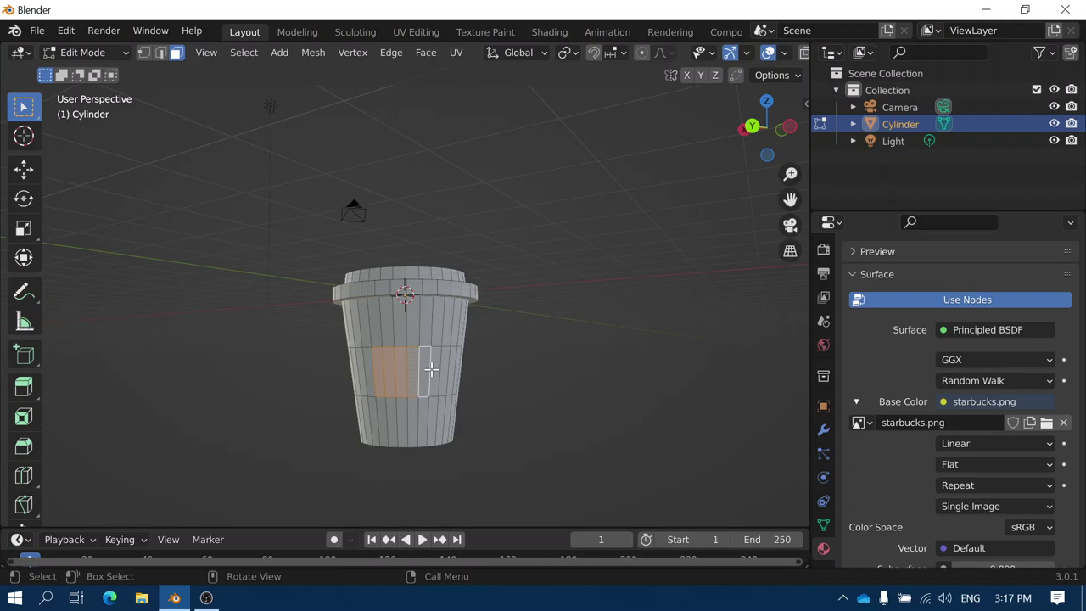
Step: In UV Editing, enlarge the 3D view, orbit to the selected faces and Unwrap them
click(415, 34)
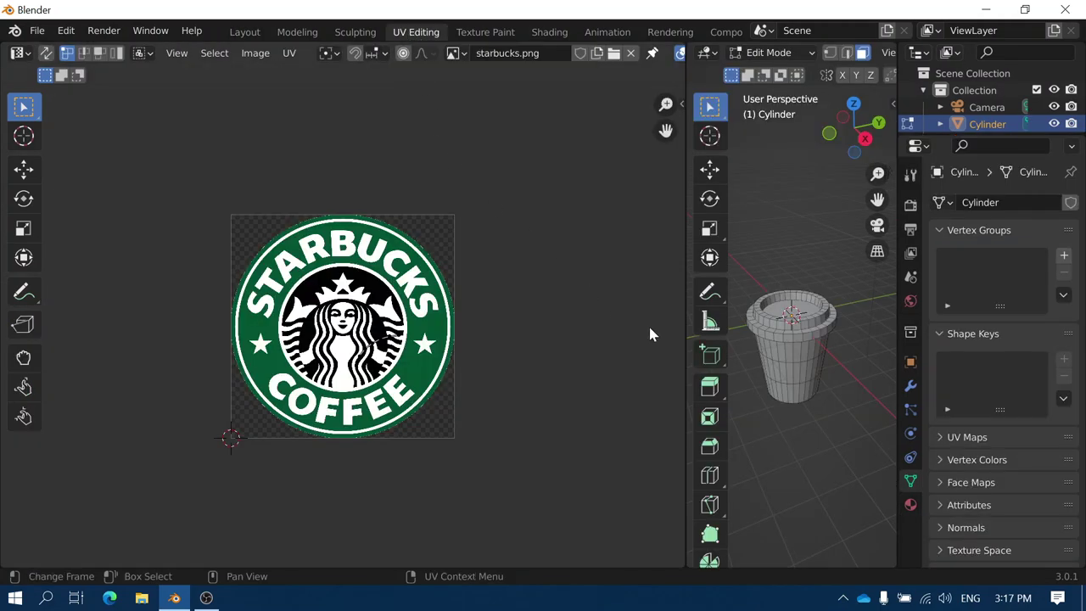
drag(681, 334, 469, 331)
middle_drag(738, 395, 619, 326)
middle_drag(717, 366, 685, 373)
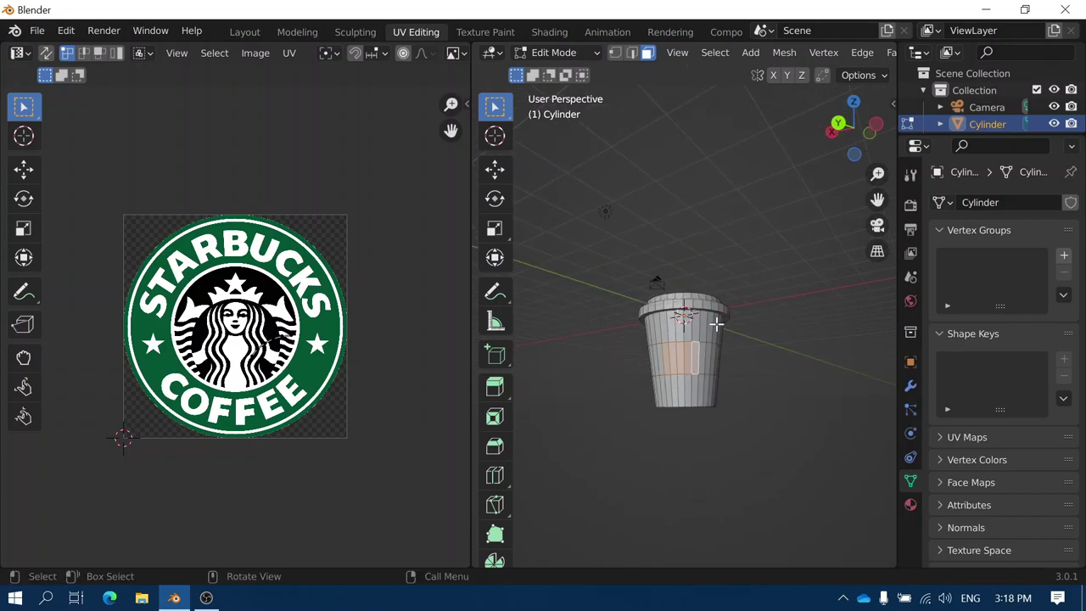
key(u)
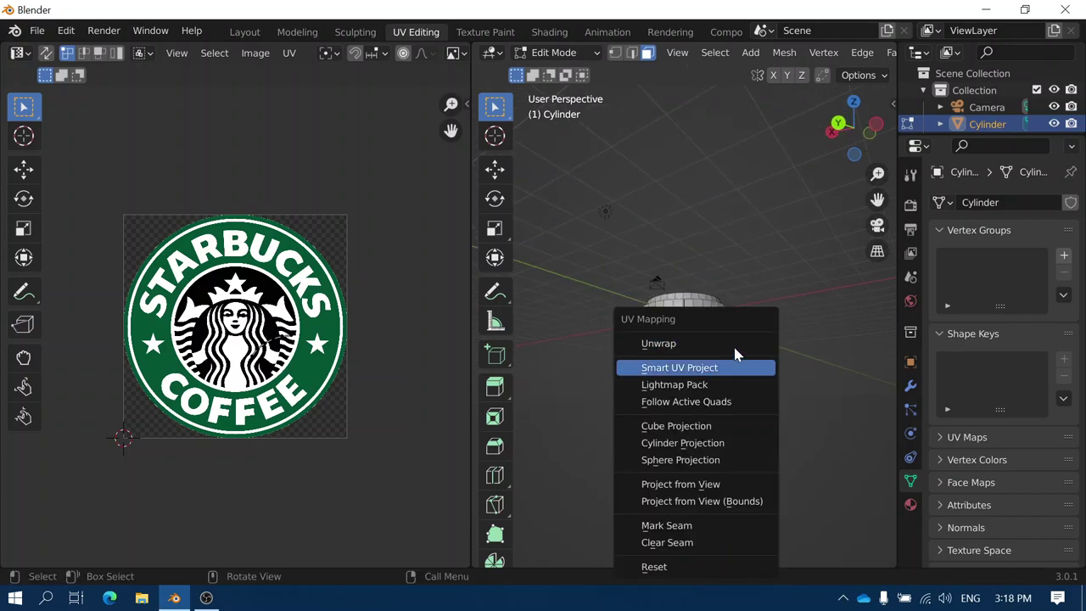
click(734, 348)
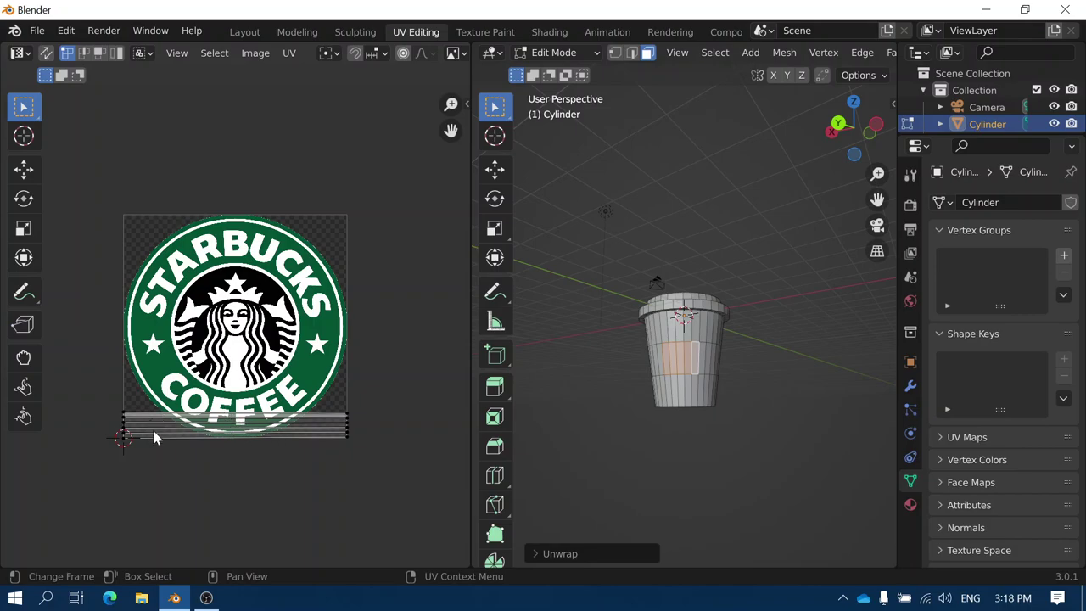
Step: Scale all the strip's UVs taller along Y, then move the strip up over the logo
key(a)
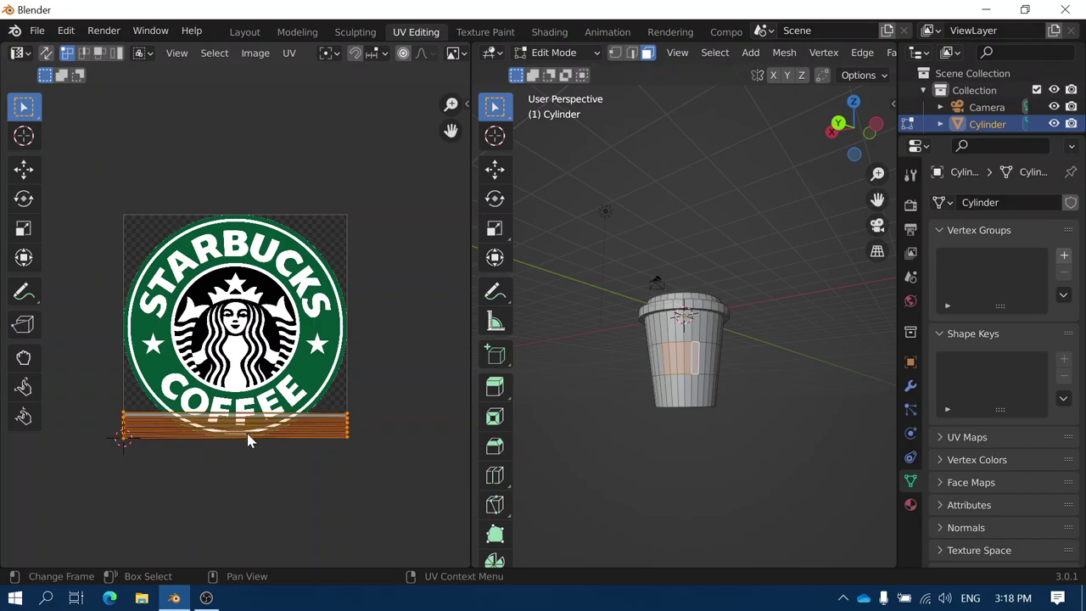
key(s)
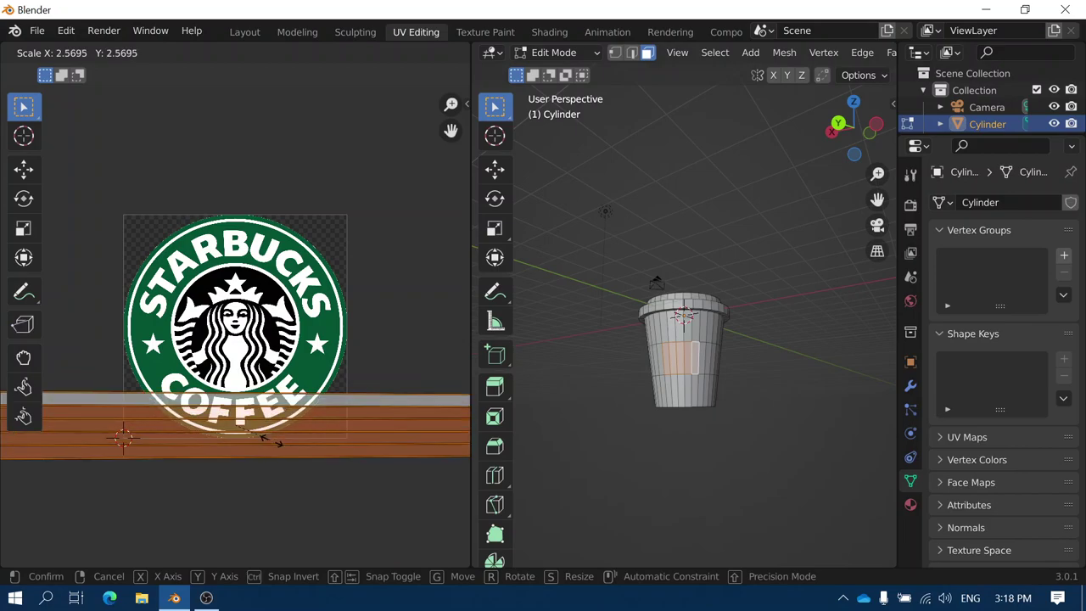
key(y)
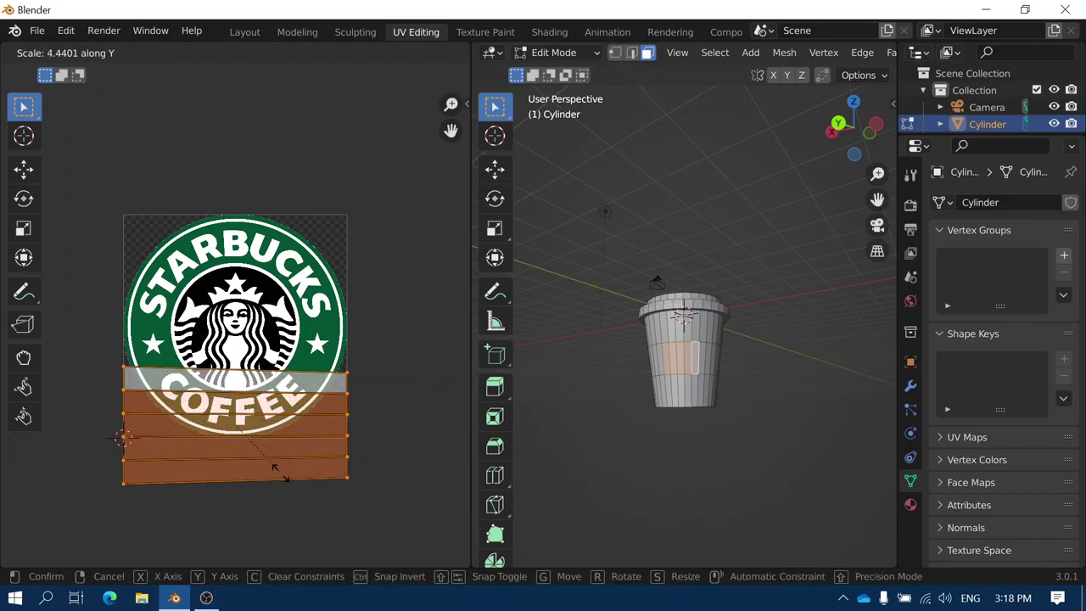
click(316, 530)
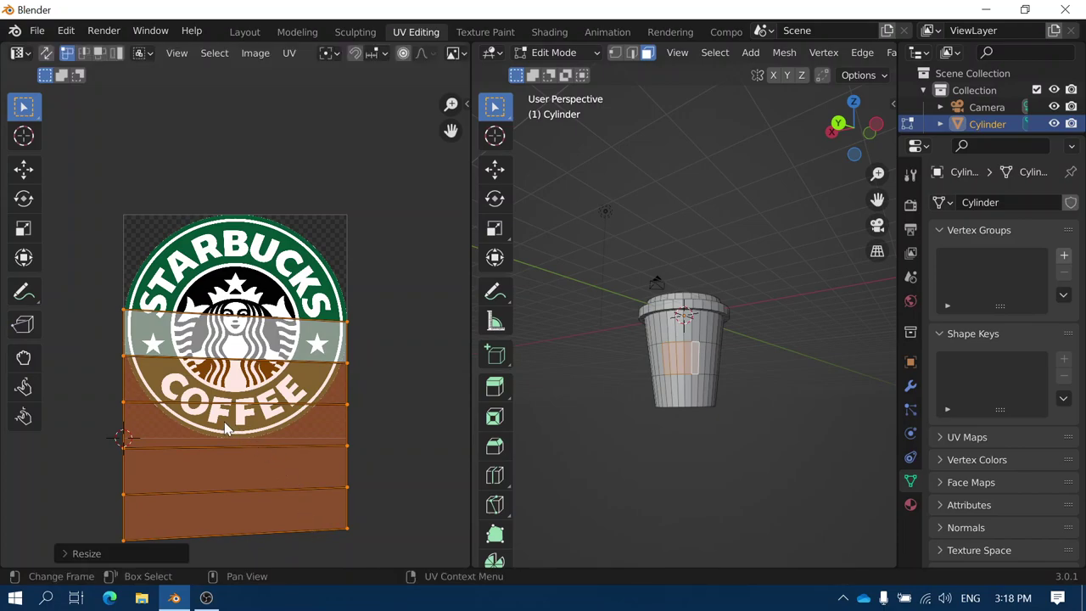
key(g)
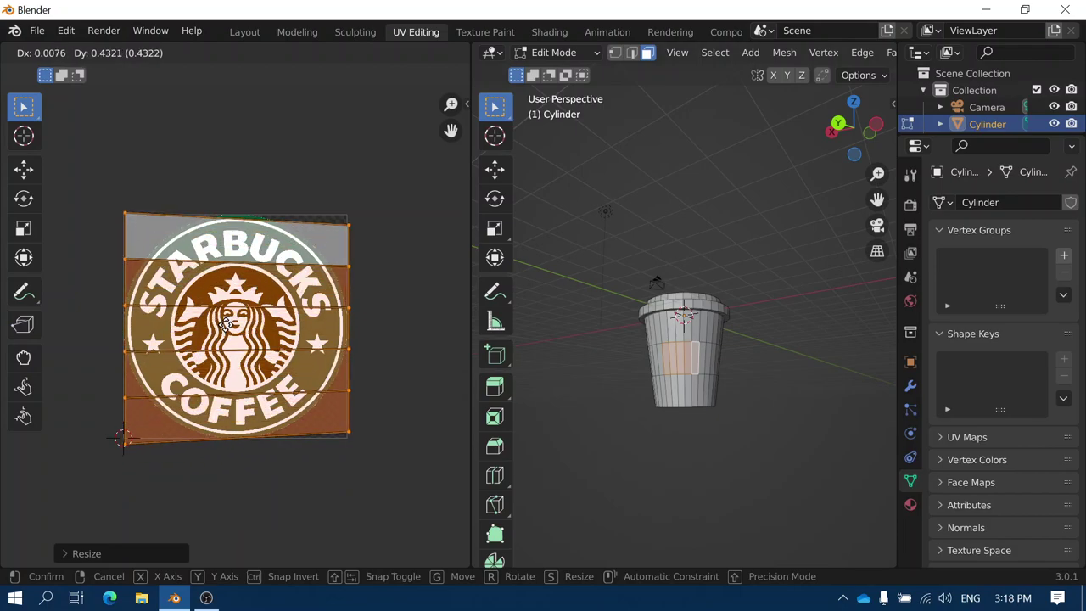
click(227, 332)
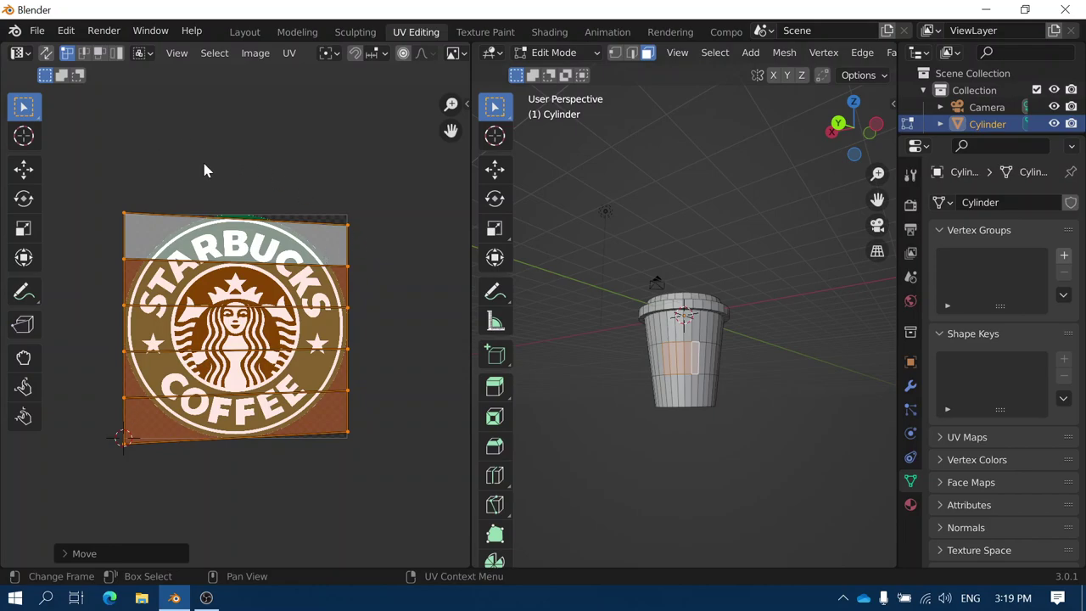
Step: In edge select mode, stretch the strip's right vertical UV edge along Y
click(633, 54)
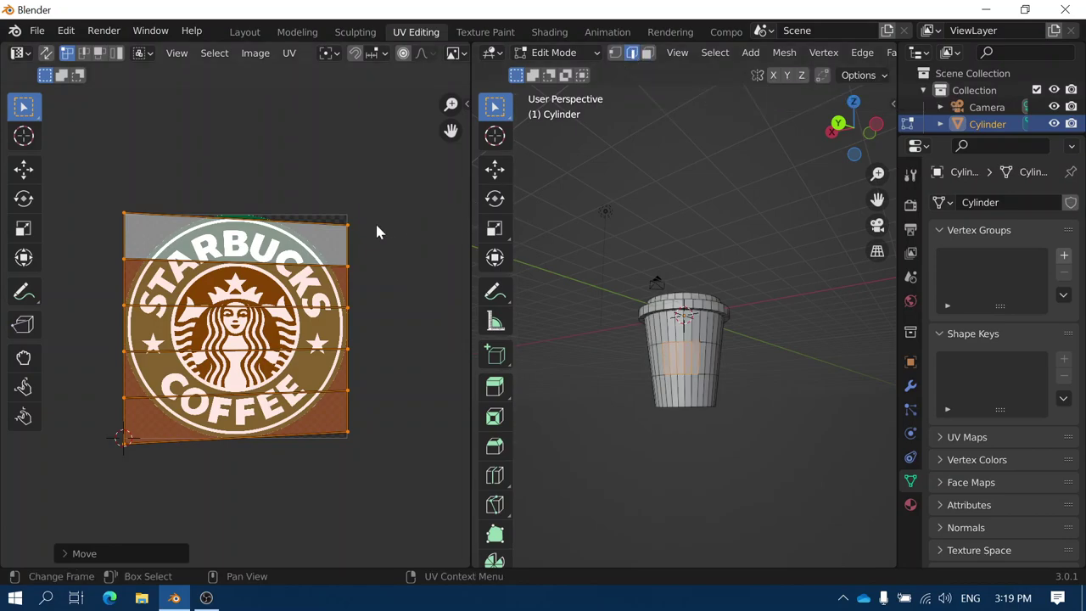
click(349, 247)
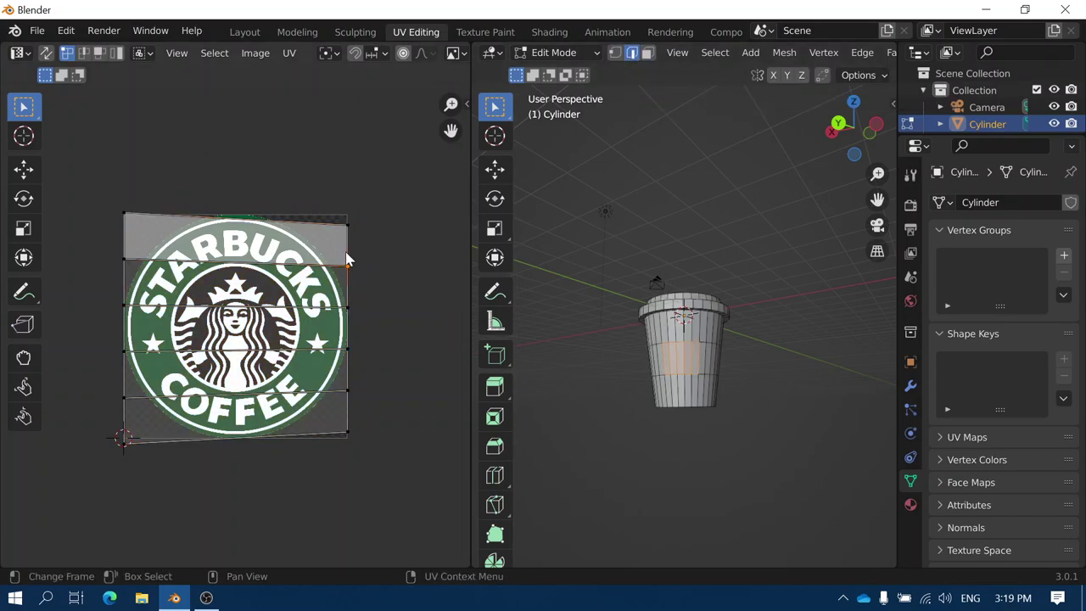
click(348, 245)
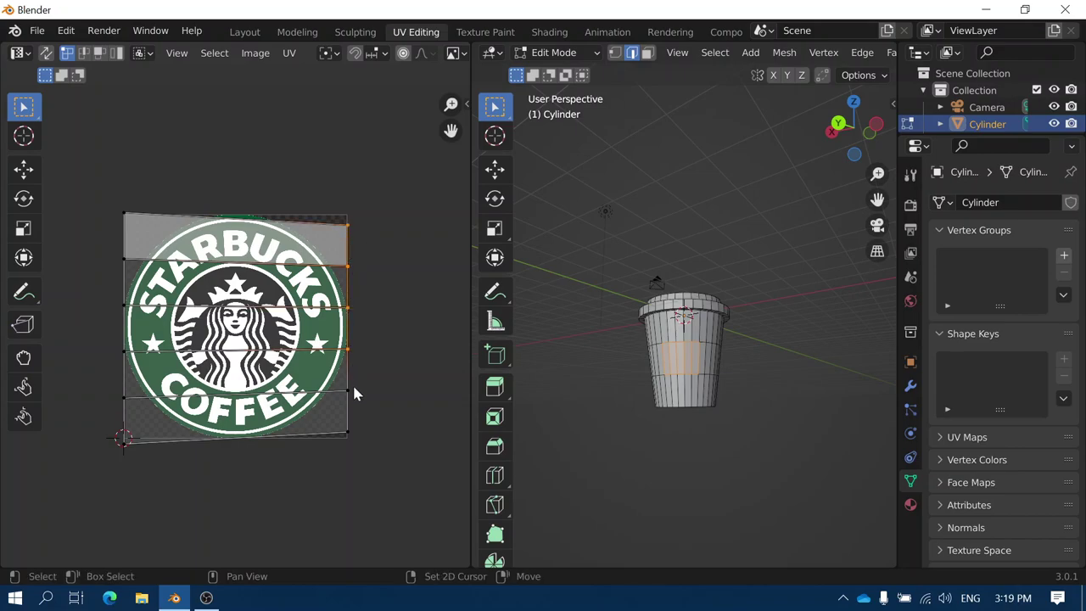
key(s)
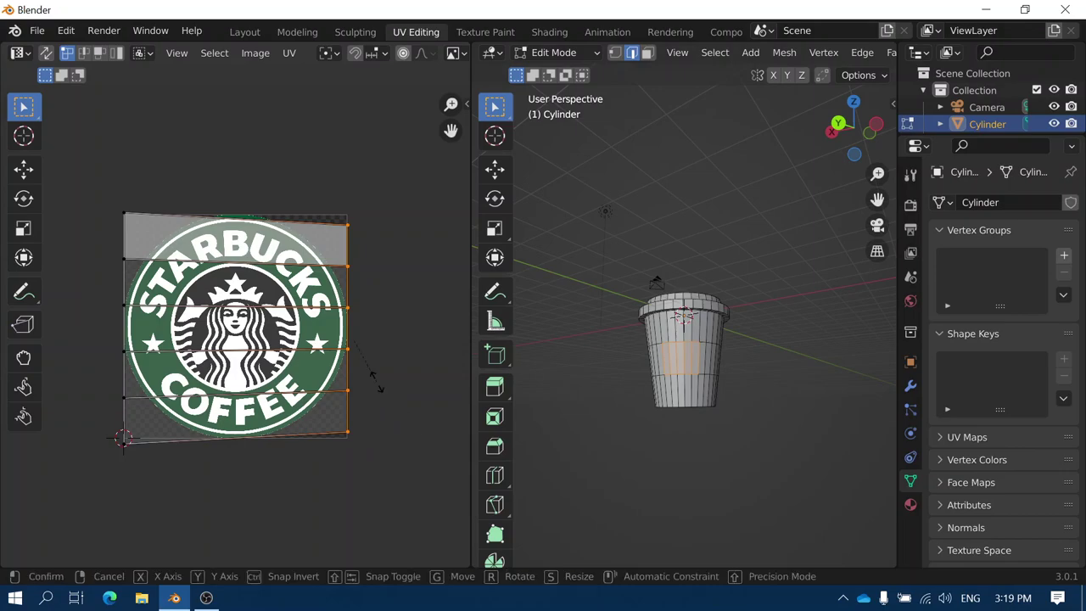
key(y)
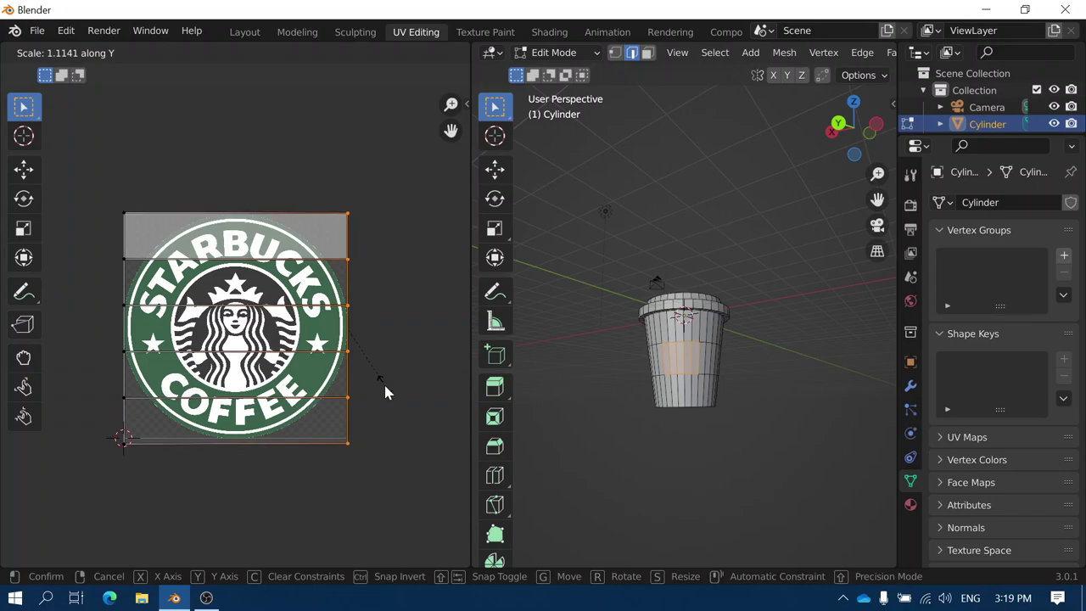
click(404, 448)
Step: Scale all the UVs vertically again and nudge them slightly upward over the logo
key(a)
key(s)
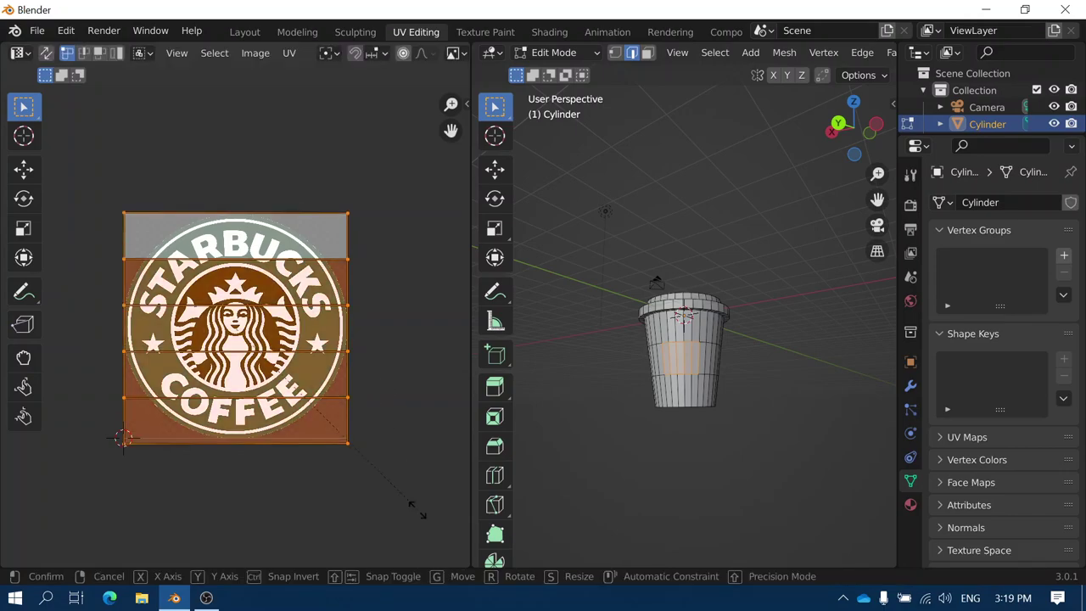
key(y)
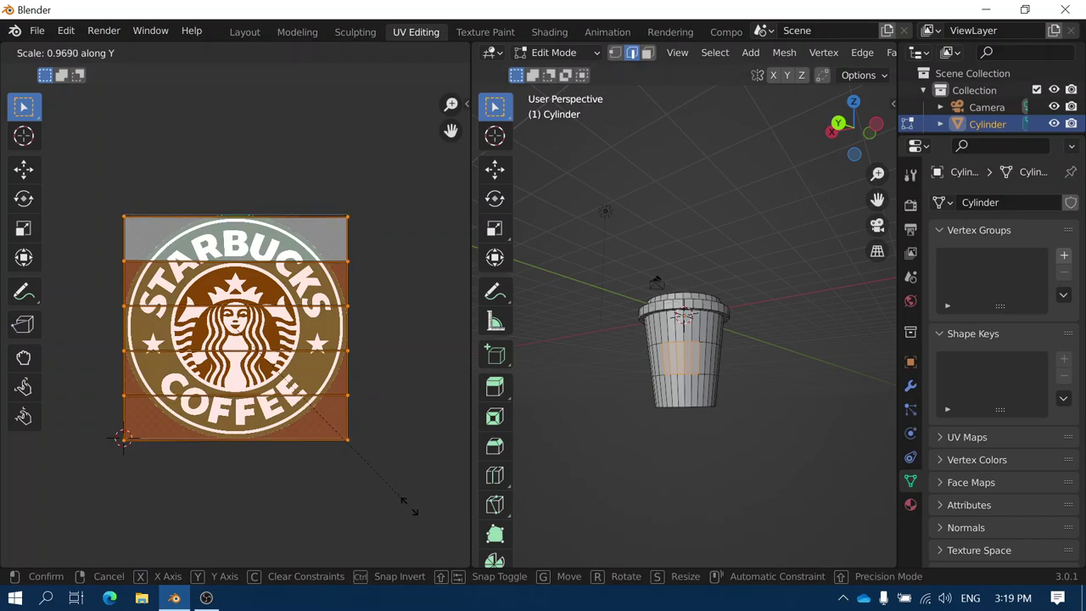
click(409, 505)
key(g)
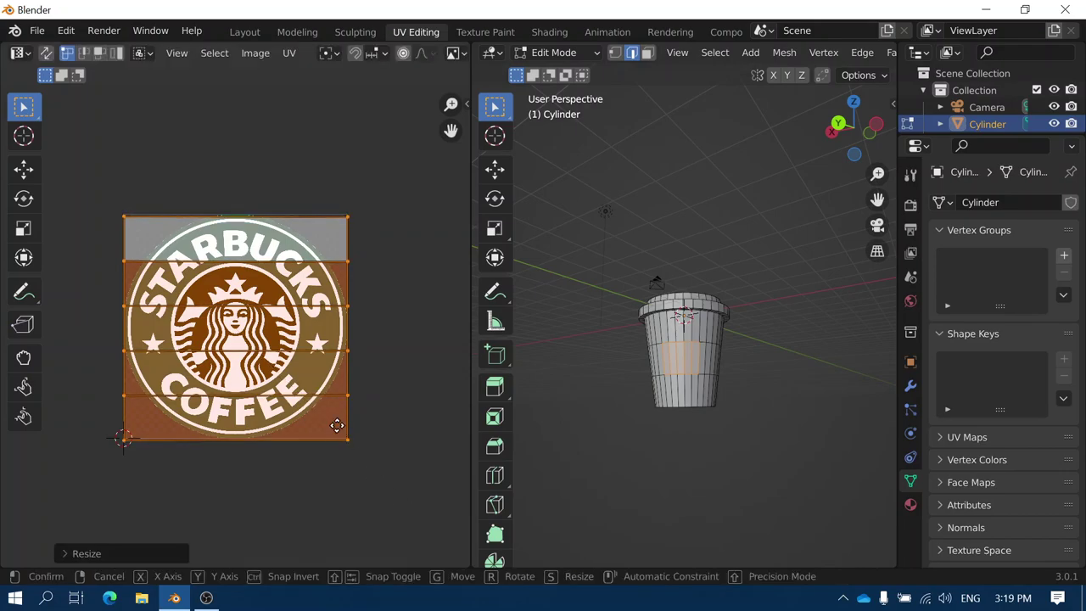
click(338, 424)
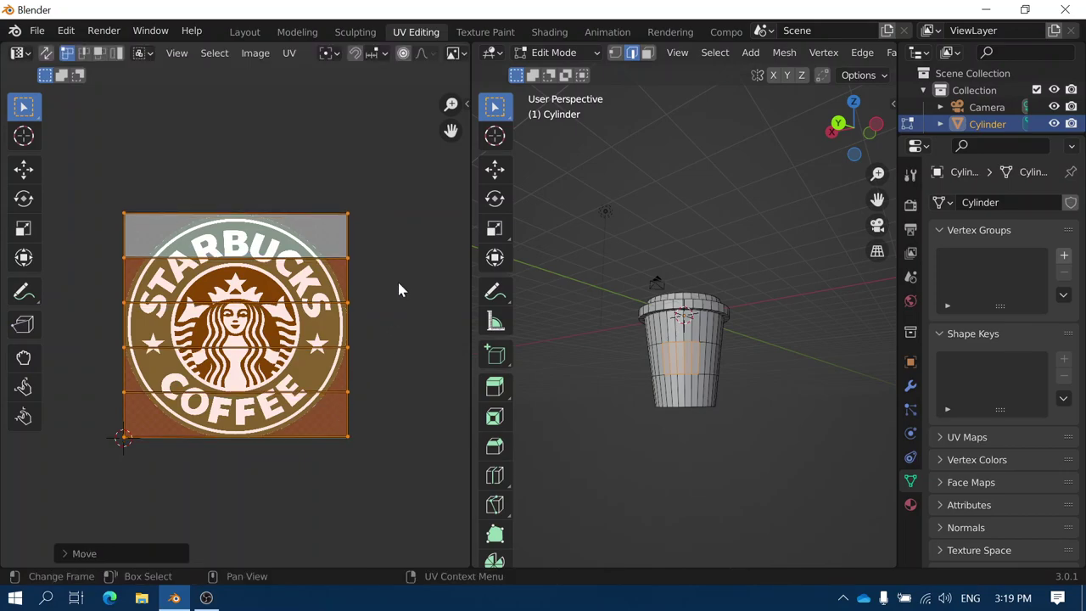
Step: In Layout's Edit Mode, assign the logo material to the selected front face patch
click(244, 32)
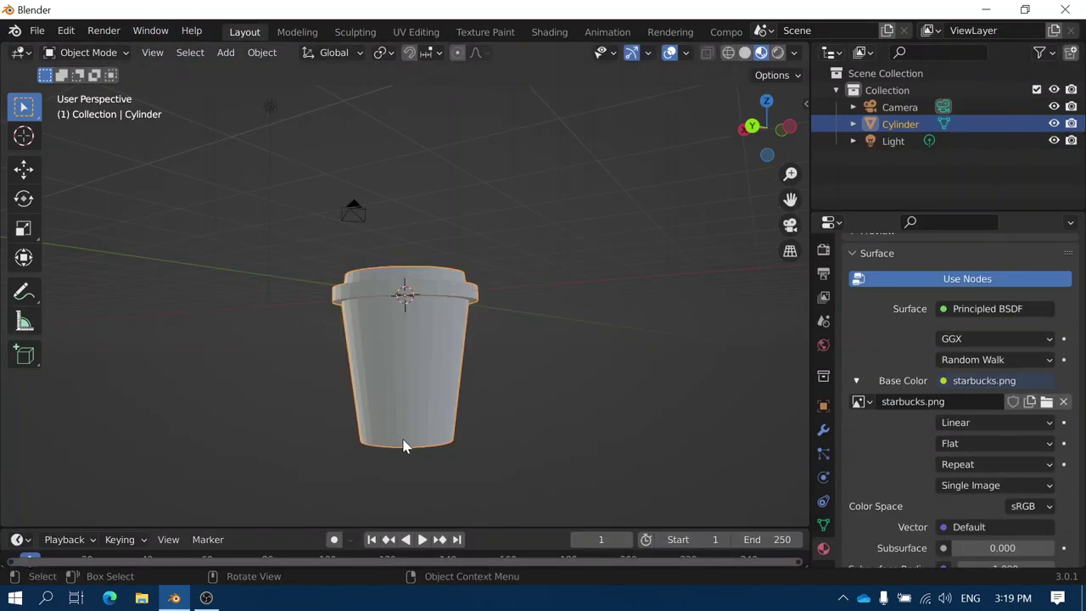
middle_drag(404, 446, 574, 390)
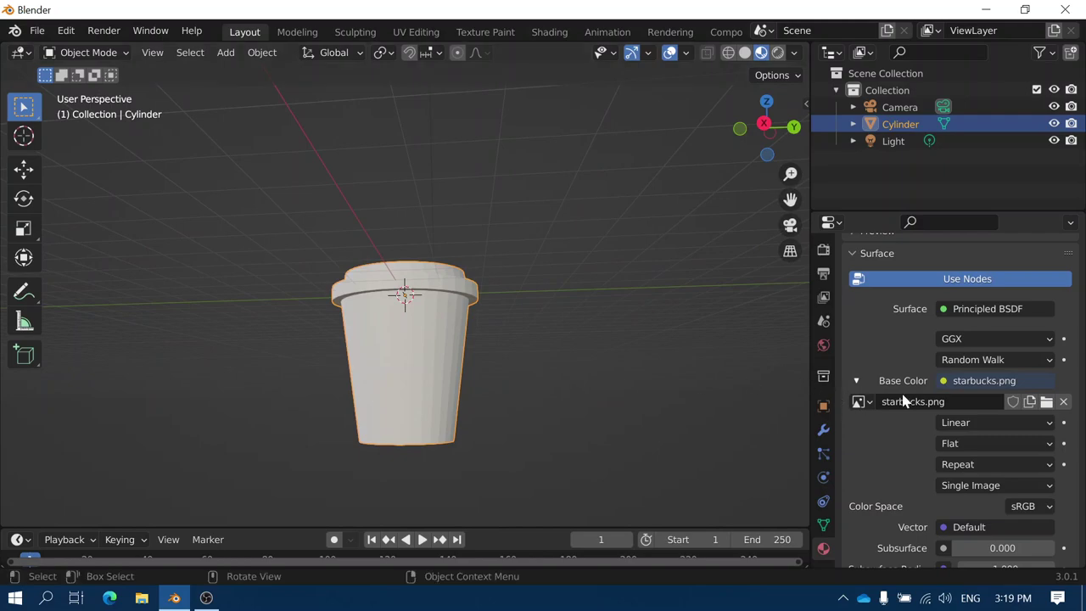
scroll(908, 386, up, 4)
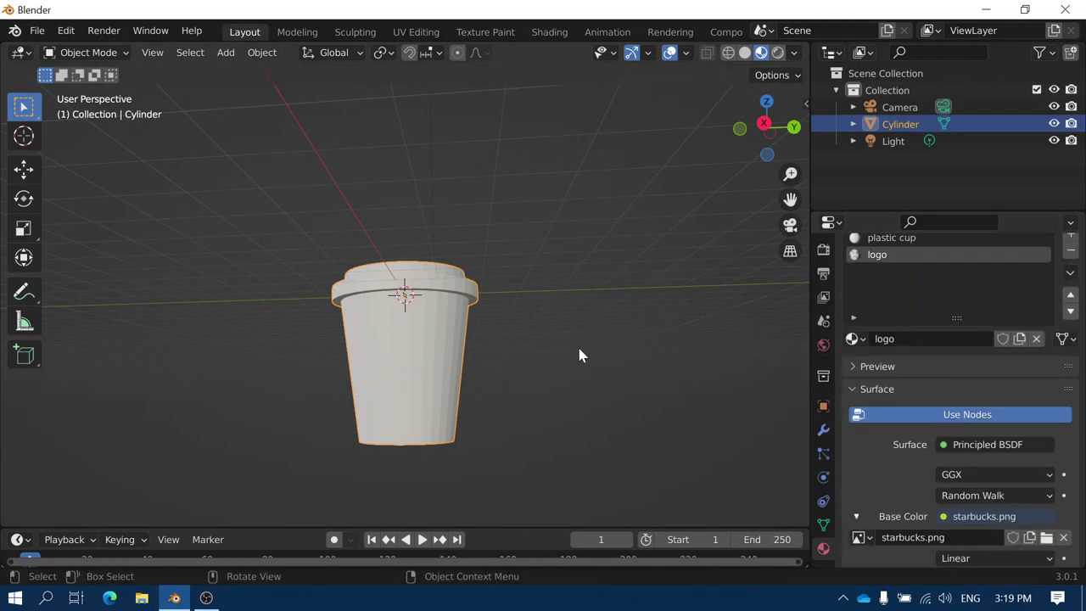
click(92, 53)
click(89, 90)
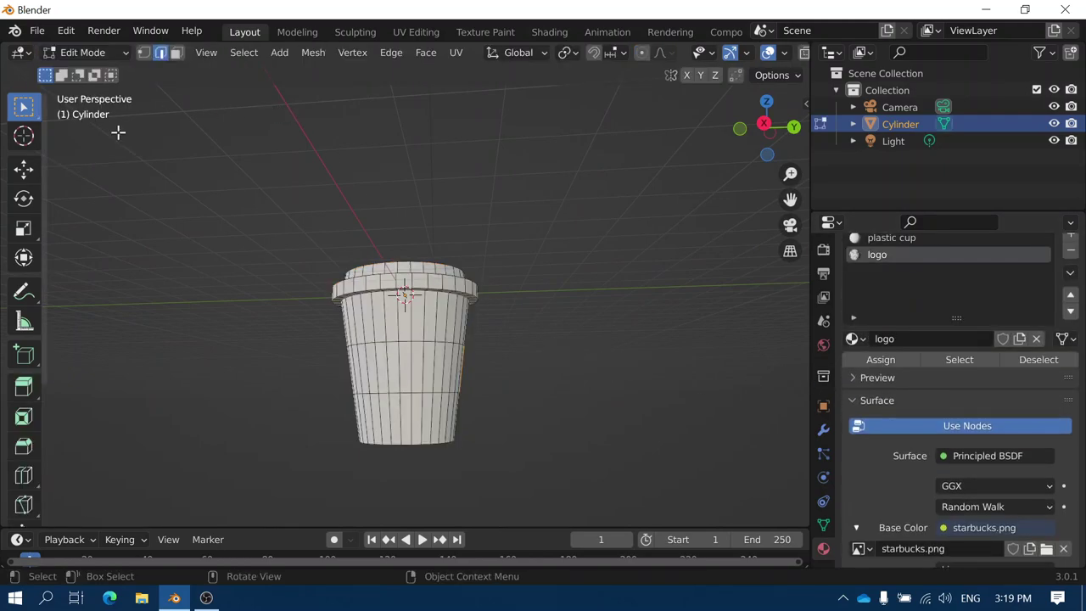
middle_drag(517, 390, 285, 394)
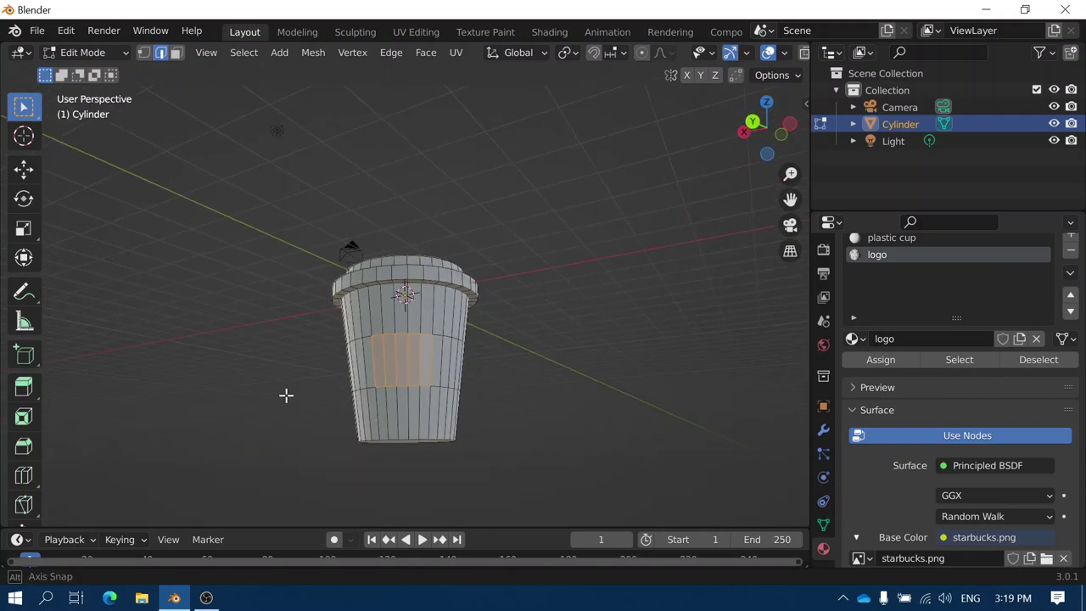
click(878, 359)
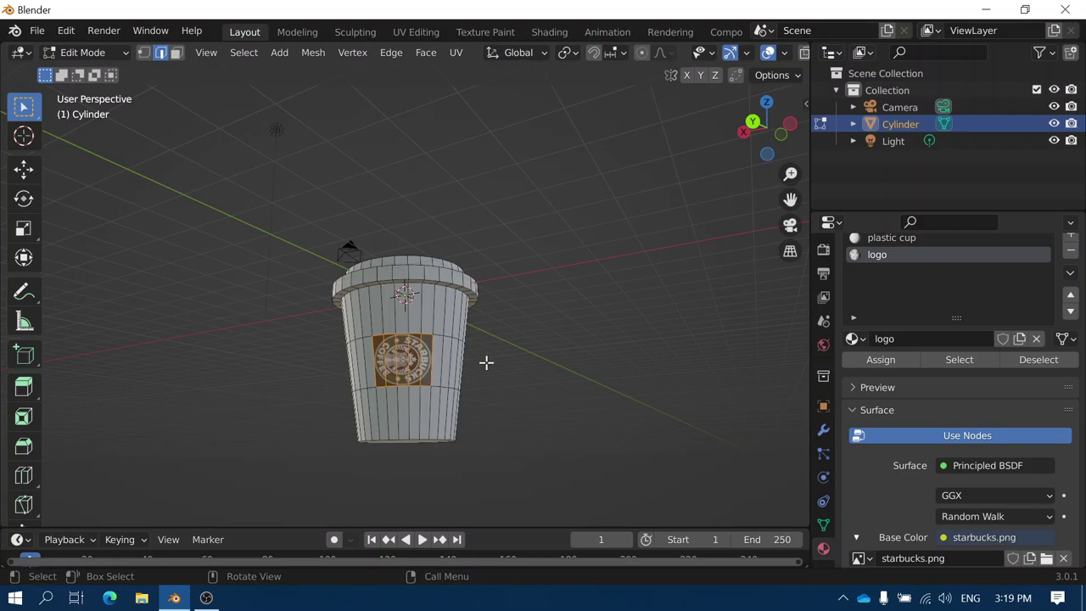
Step: Rotate the logo UV island by 90 degrees in UV Editing, then return to Layout
click(429, 32)
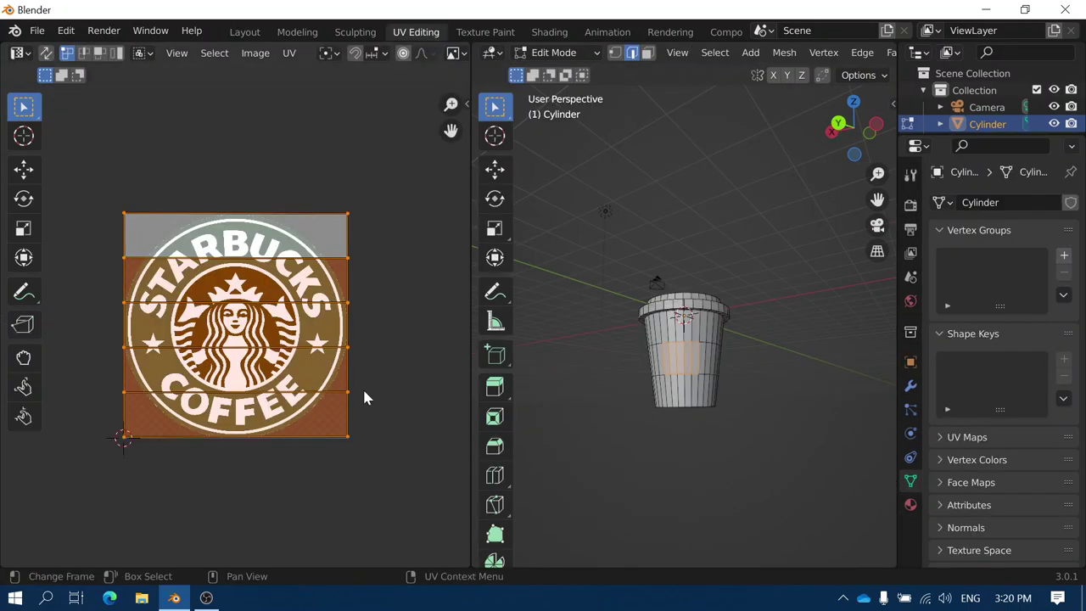
key(r)
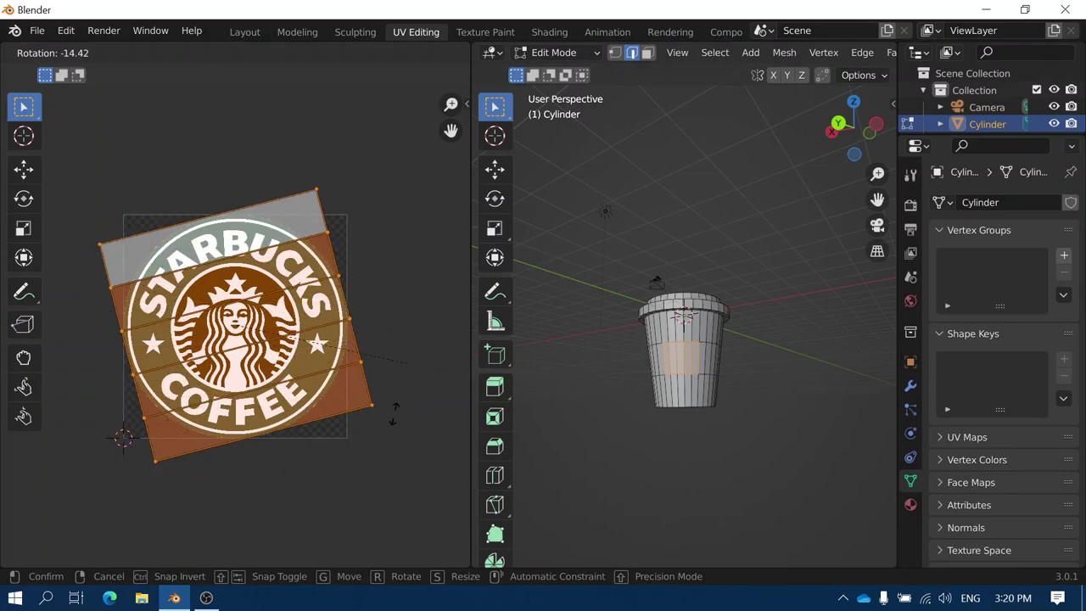
text(90)
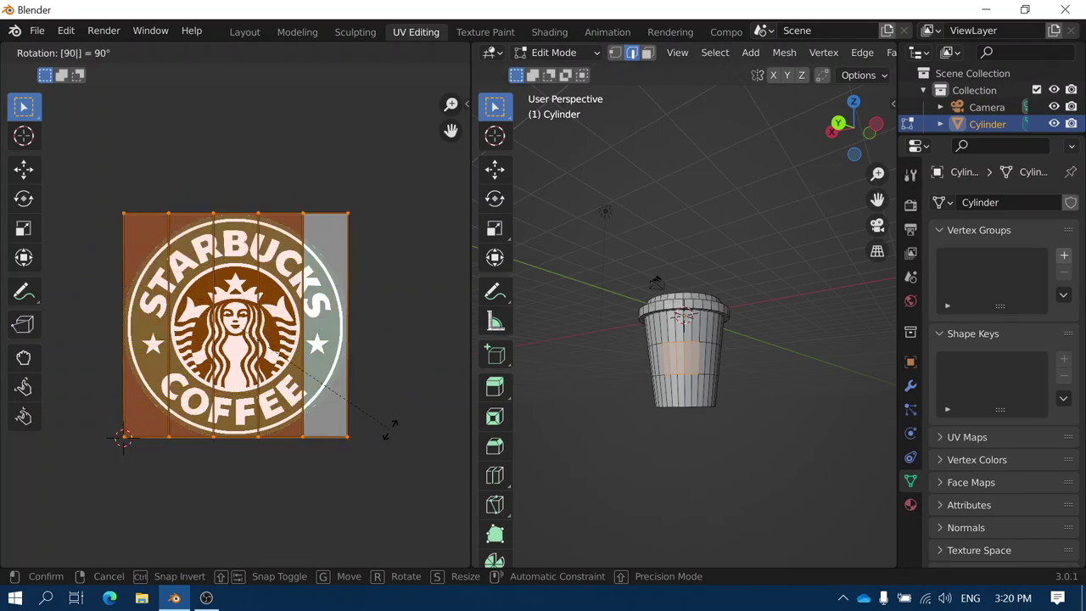
key(Return)
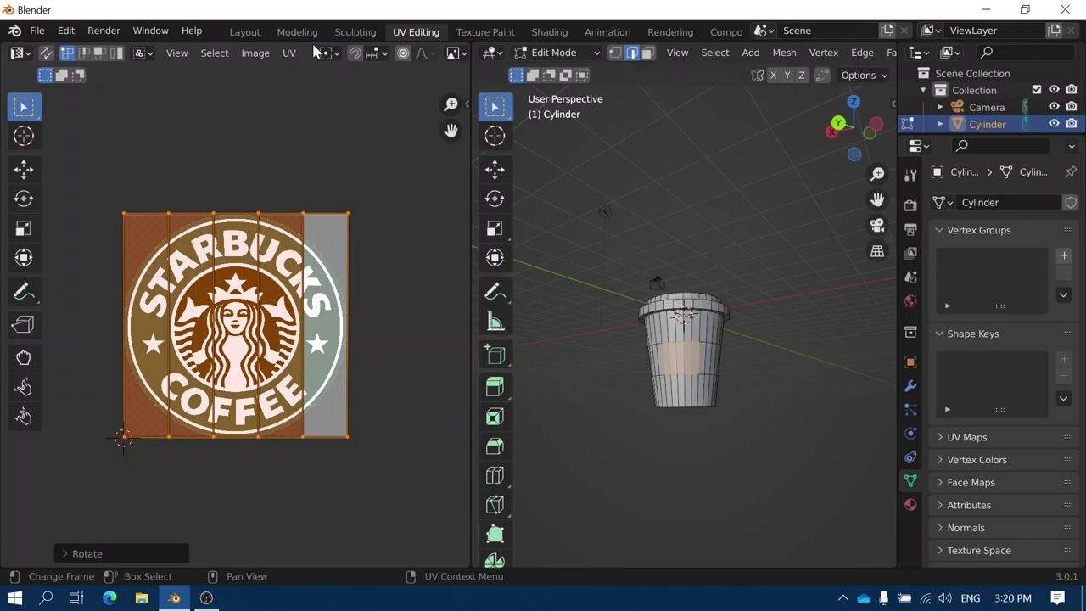
click(248, 34)
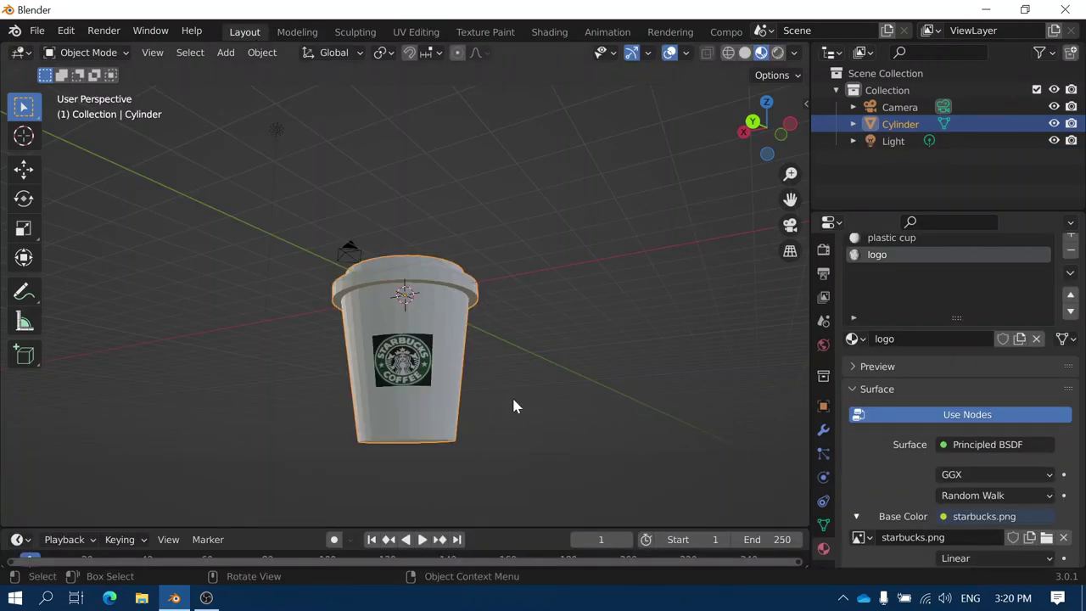
Step: Orbit and zoom around the cup to inspect the upright logo, then reopen UV Editing
mouse_move(514, 404)
middle_down()
mouse_move(444, 419)
mouse_move(455, 376)
mouse_move(566, 416)
mouse_move(538, 429)
mouse_move(511, 416)
middle_up()
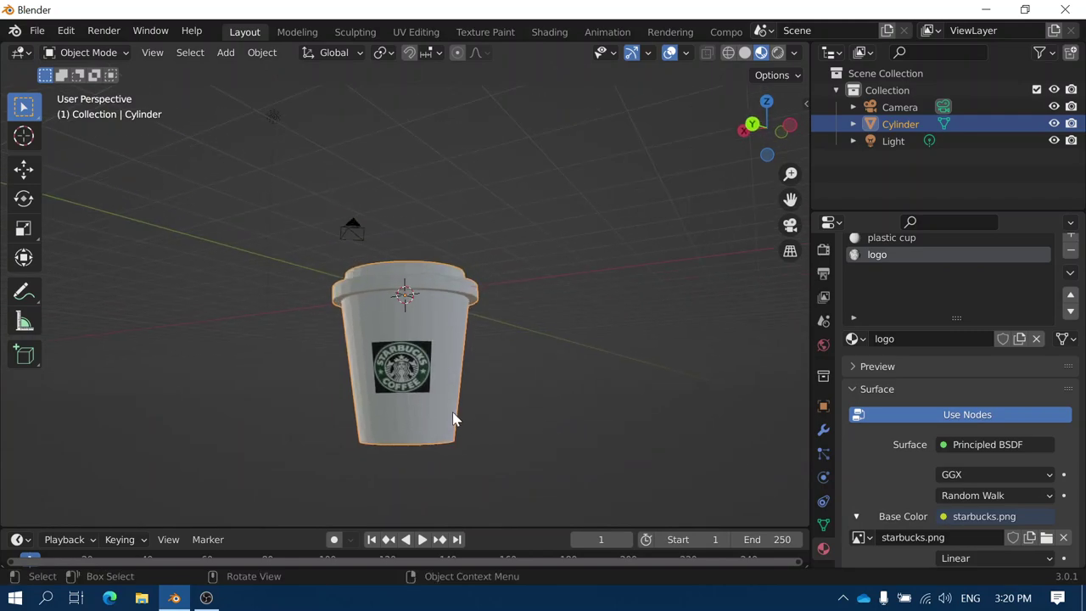
scroll(458, 415, up, 4)
middle_drag(525, 456, 573, 372)
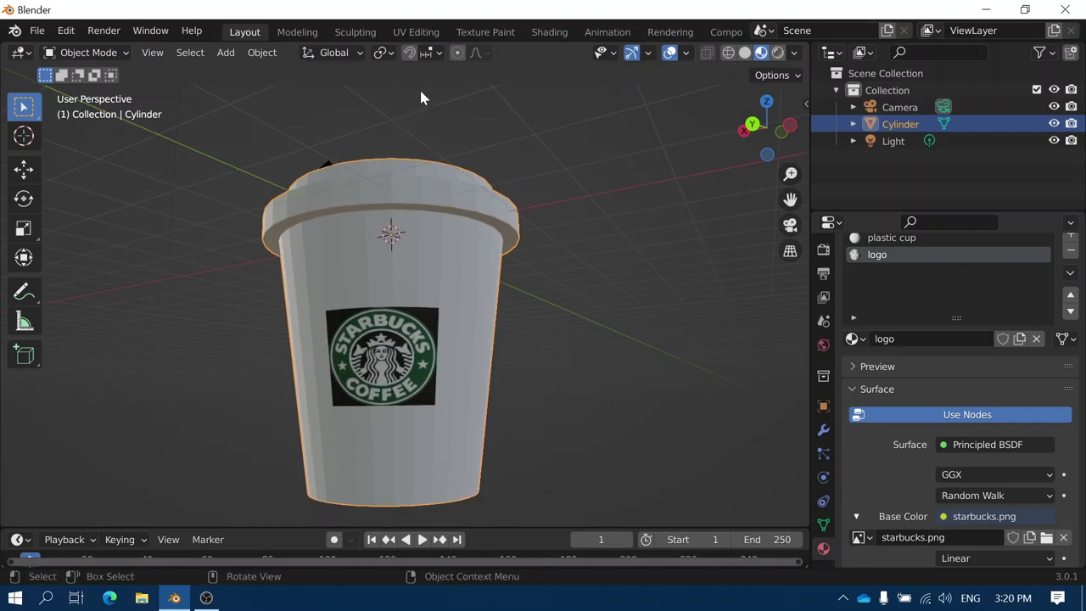
click(413, 33)
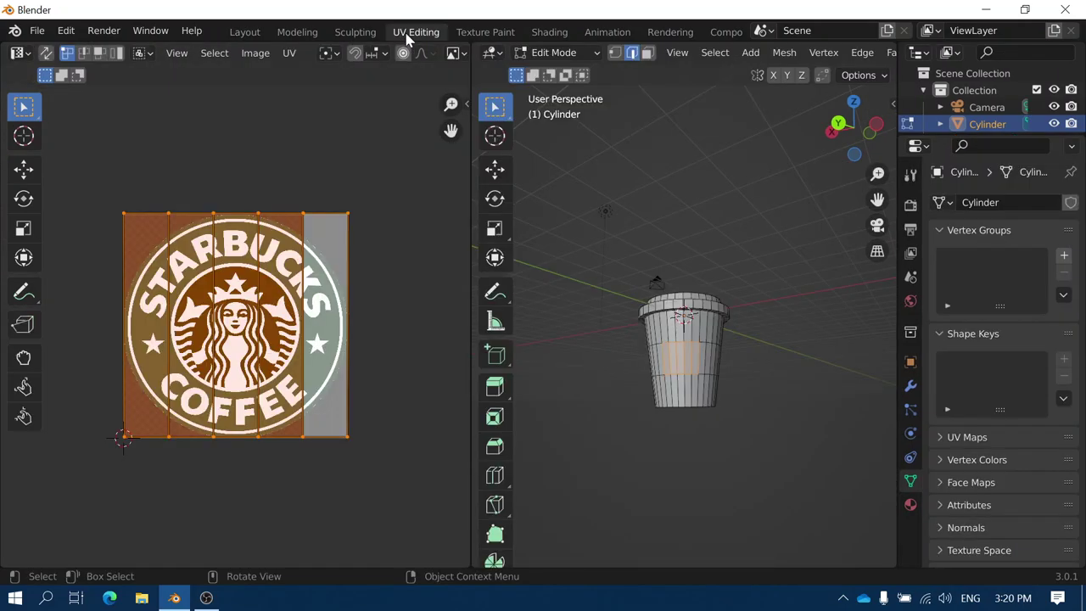
Step: Deselect the logo UVs and return to the Layout workspace to view the textured cup
click(389, 409)
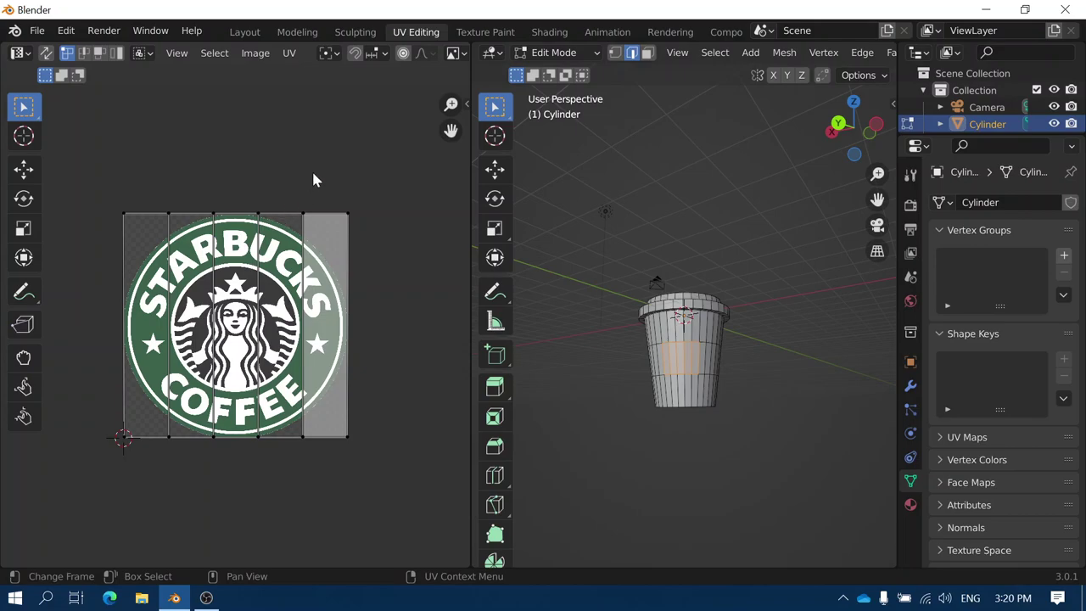
click(244, 34)
mouse_move(524, 425)
middle_down()
mouse_move(536, 416)
mouse_move(551, 430)
mouse_move(513, 438)
middle_up()
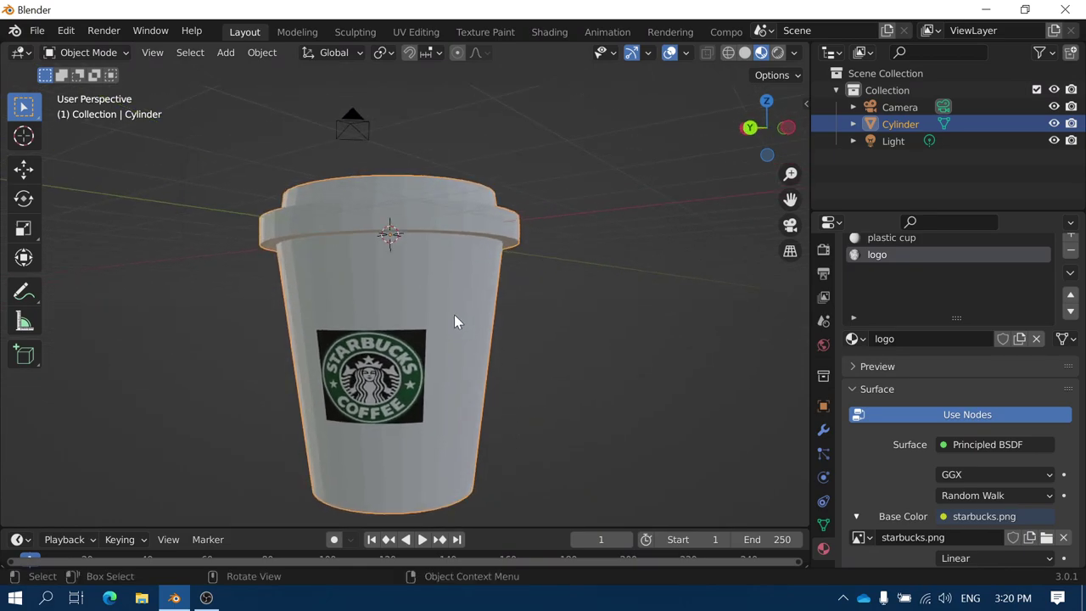
Step: Apply Shade Smooth to the cup, then orbit and zoom out to review the rounded sides
click(252, 58)
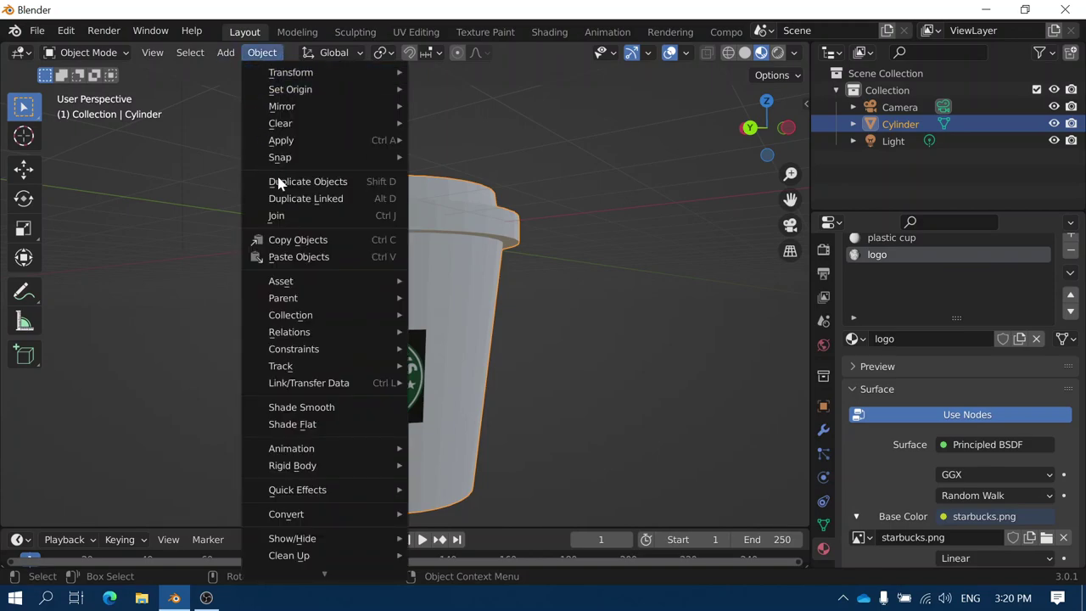
click(309, 409)
middle_drag(524, 434, 430, 351)
scroll(519, 436, down, 3)
scroll(512, 430, down, 2)
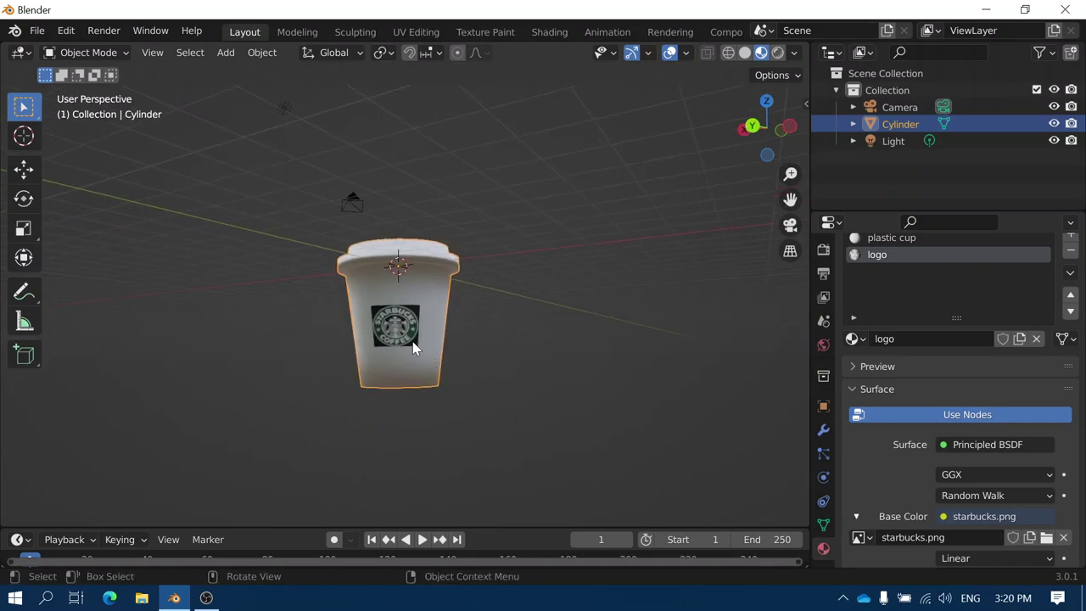